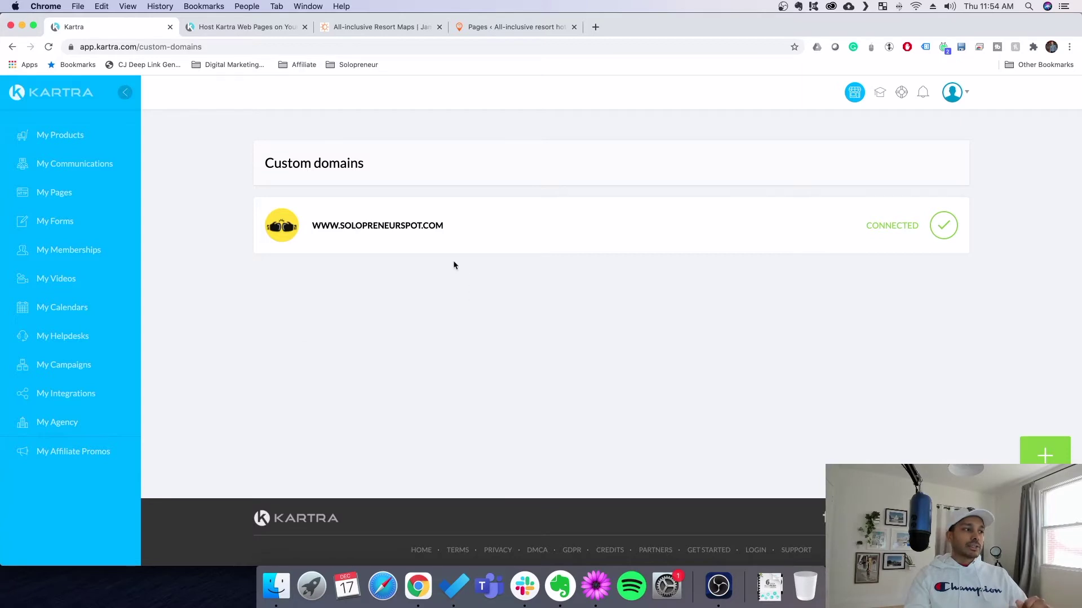
{"action": "mouse_move", "coordinate": [340, 206]}
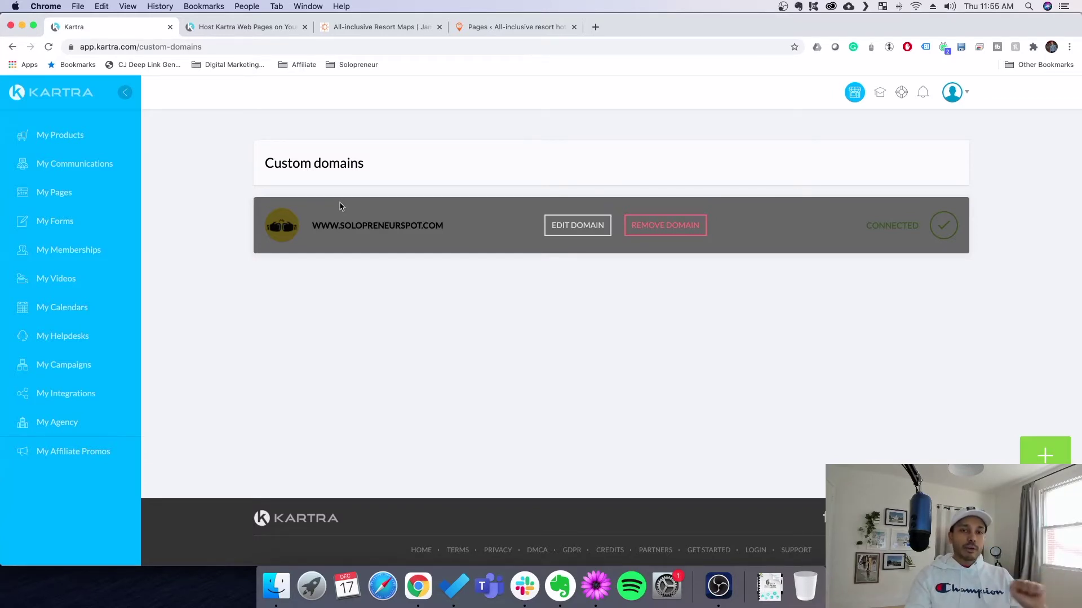
Switch from Kartra's domain list to the allresortmaps.com homepage
{"action": "key", "text": "super+3"}
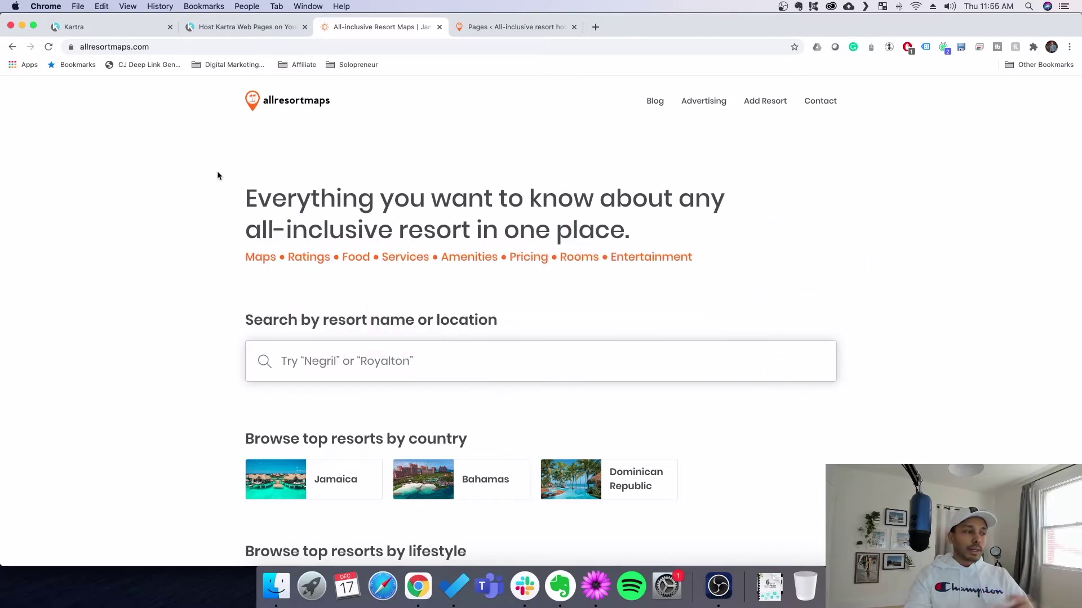
Open a Royalton Blue Waters comparison on allresortmaps.com, then go to the WordPress Pages list
{"action": "scroll", "coordinate": [647, 246], "scroll_direction": "down", "scroll_amount": 10}
{"action": "scroll", "coordinate": [649, 252], "scroll_direction": "down", "scroll_amount": 3}
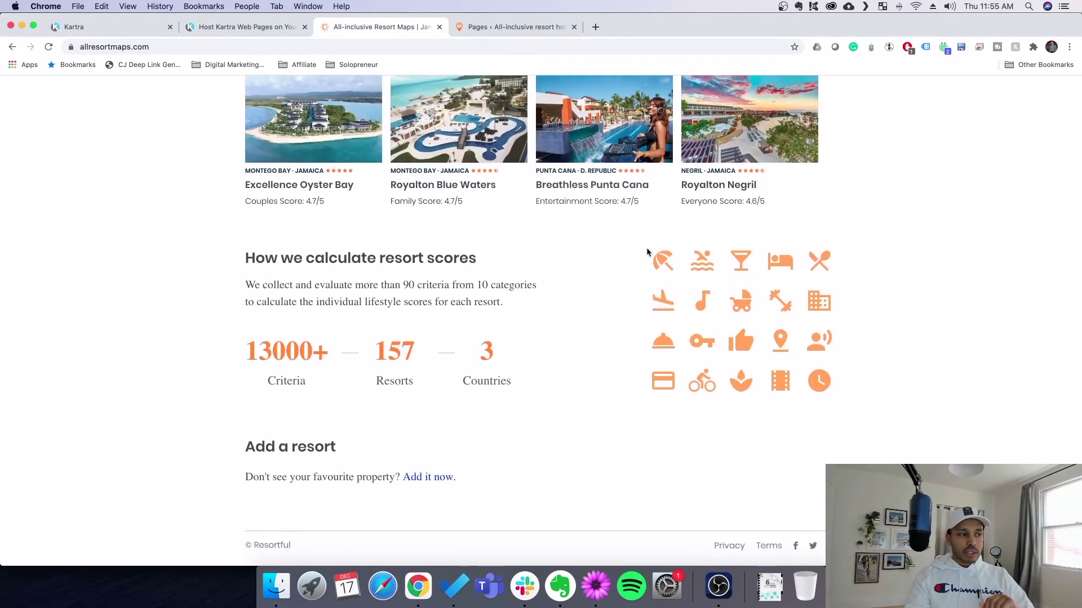
{"action": "left_click", "coordinate": [432, 186]}
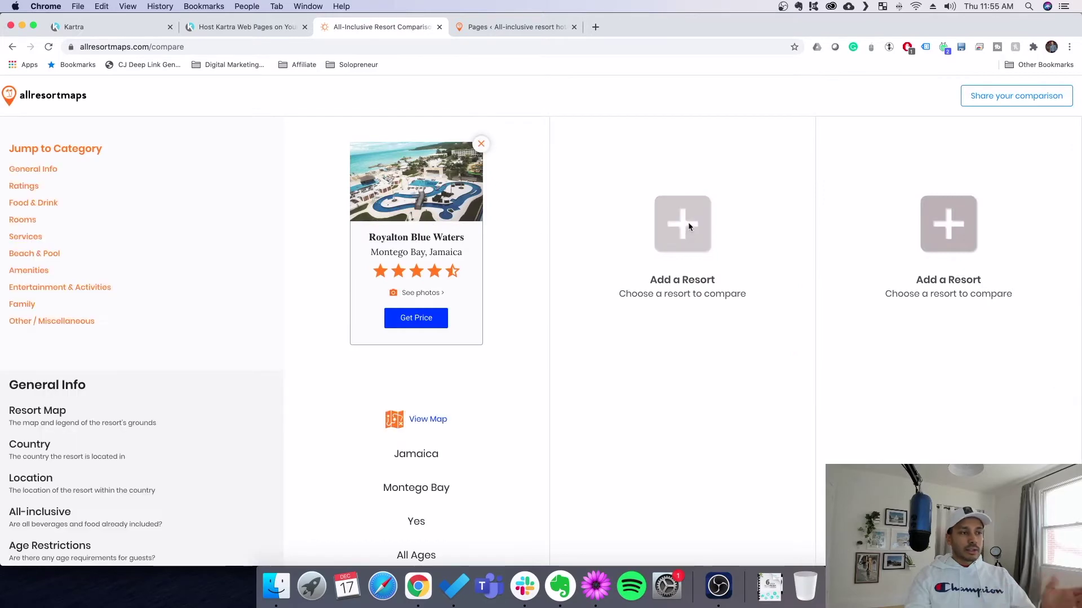
{"action": "key", "text": "ctrl+Tab"}
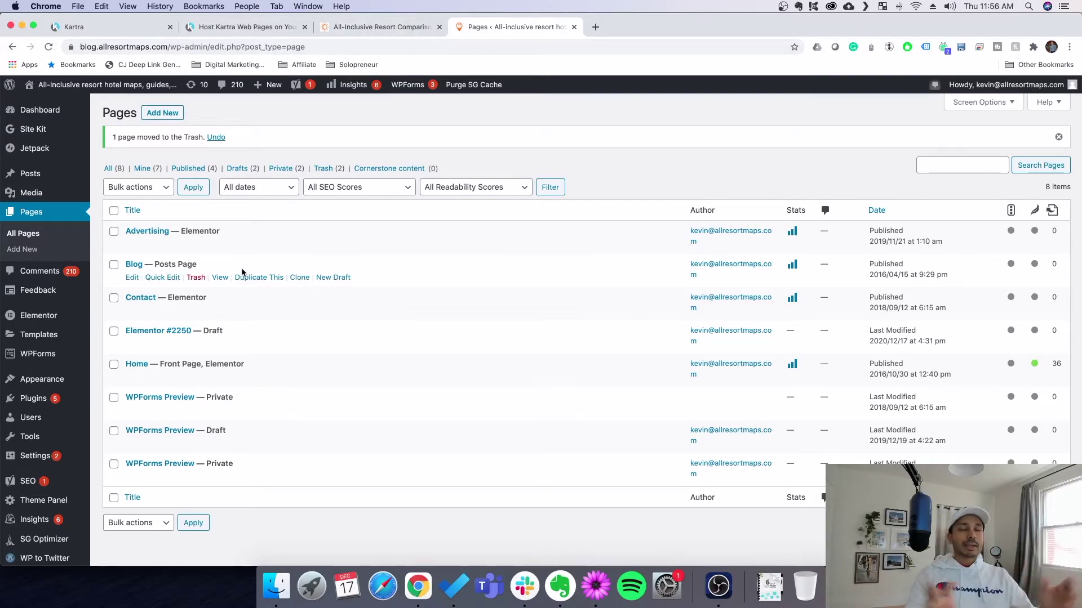
{"action": "left_click", "coordinate": [34, 399]}
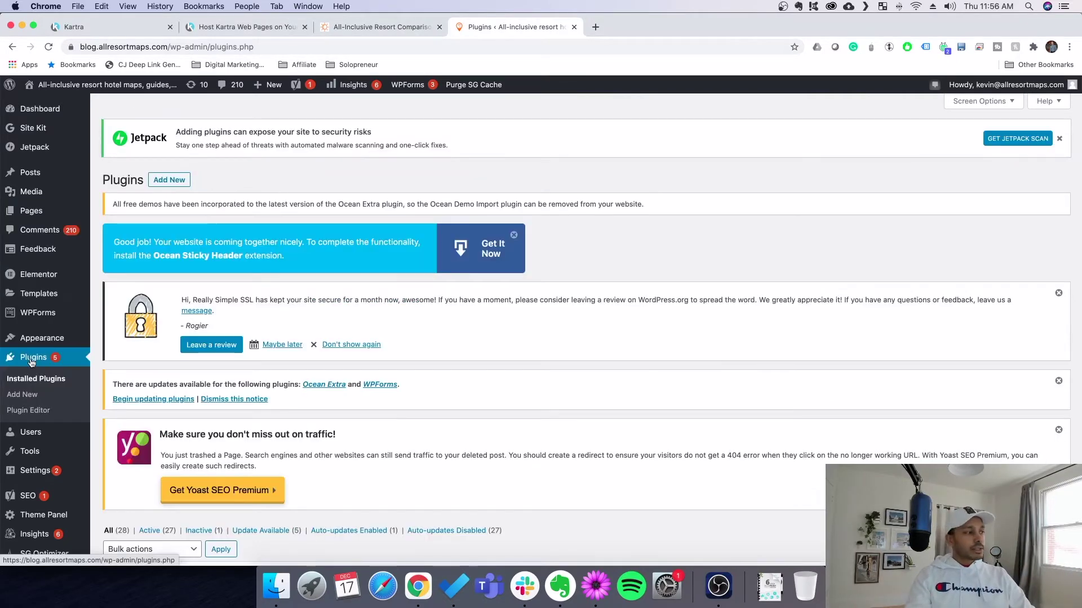
{"action": "left_click", "coordinate": [22, 395]}
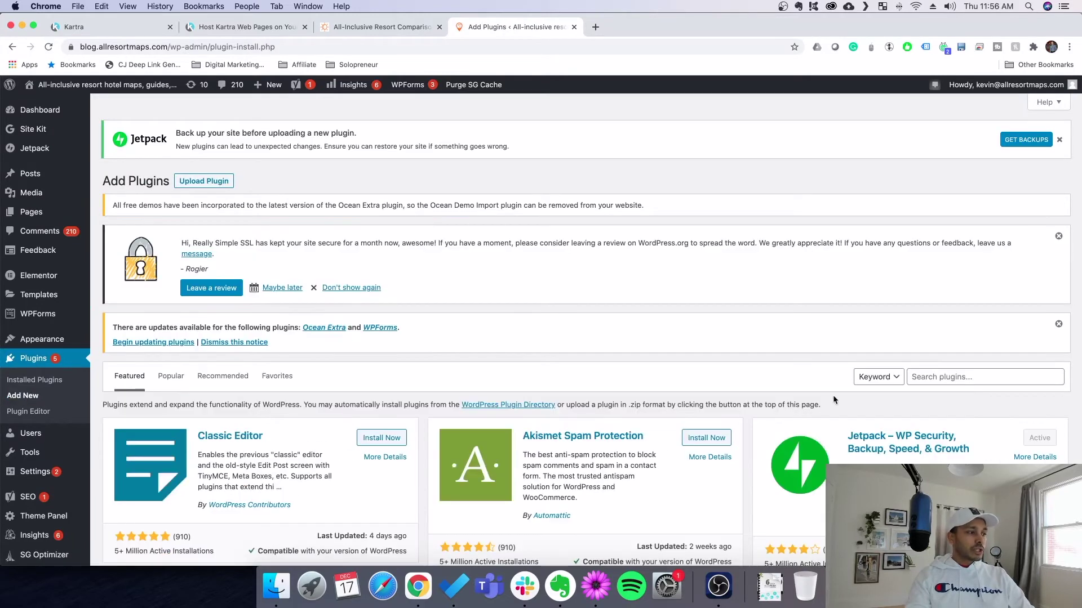
{"action": "left_click", "coordinate": [953, 379]}
{"action": "type", "text": "blan"}
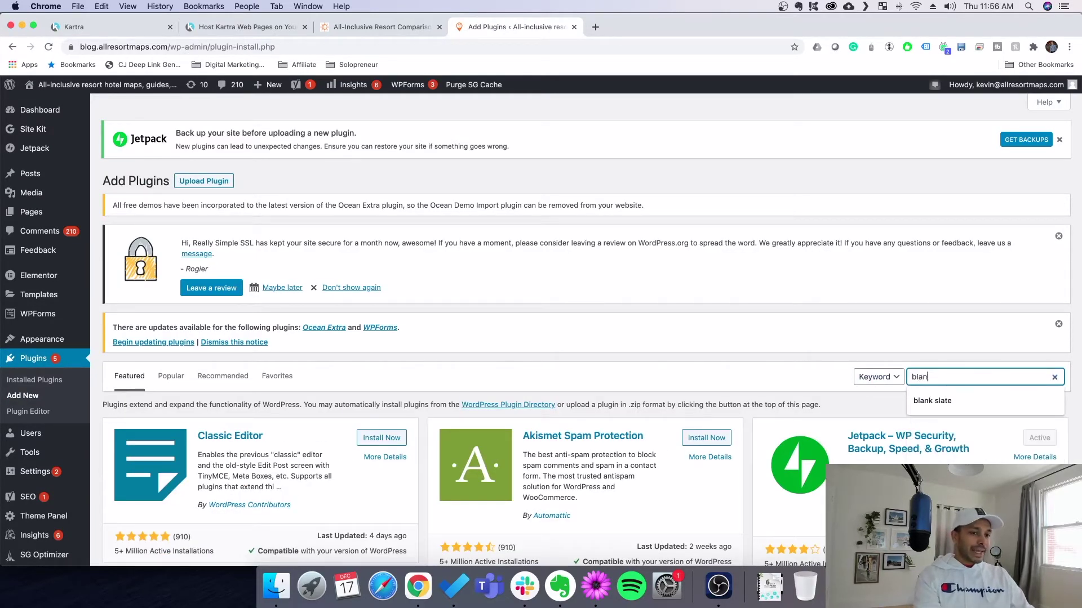
{"action": "type", "text": "k slate"}
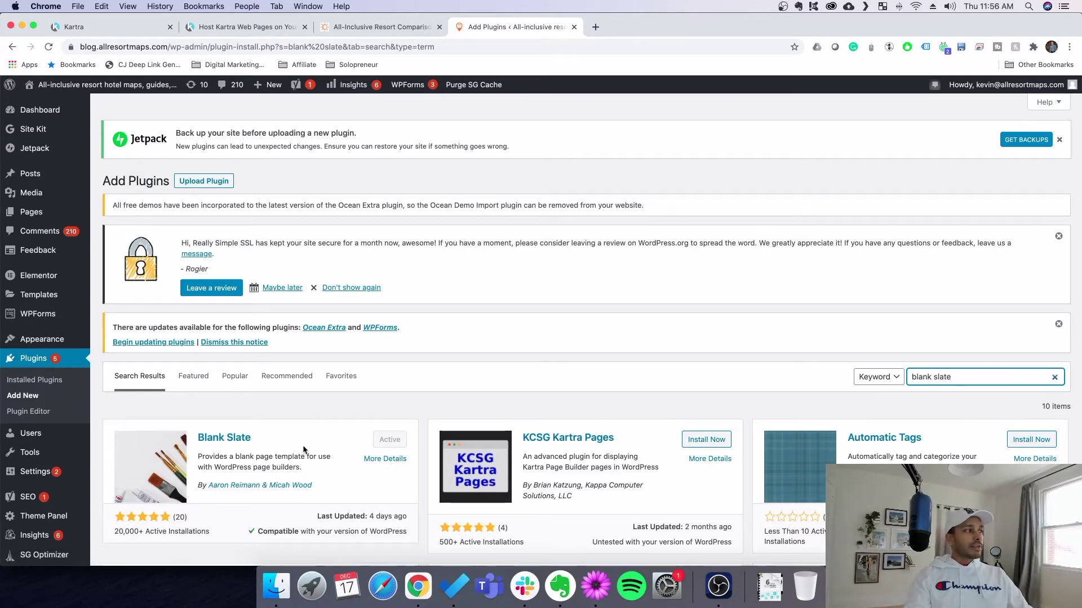
{"action": "left_click", "coordinate": [31, 212]}
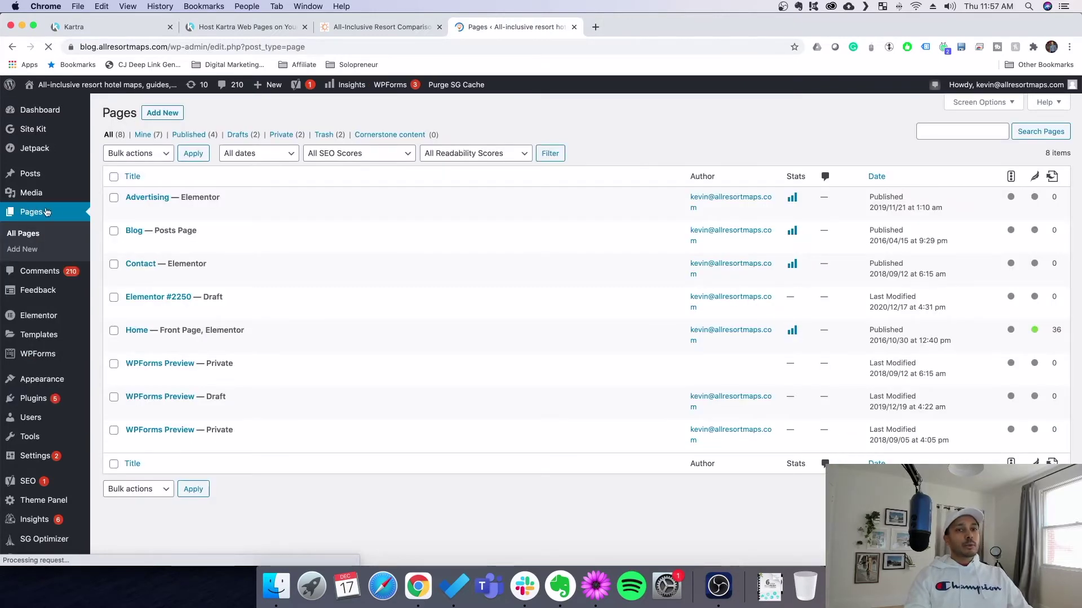
Start a new WordPress page and set its template to Landing Page
{"action": "left_click", "coordinate": [168, 115]}
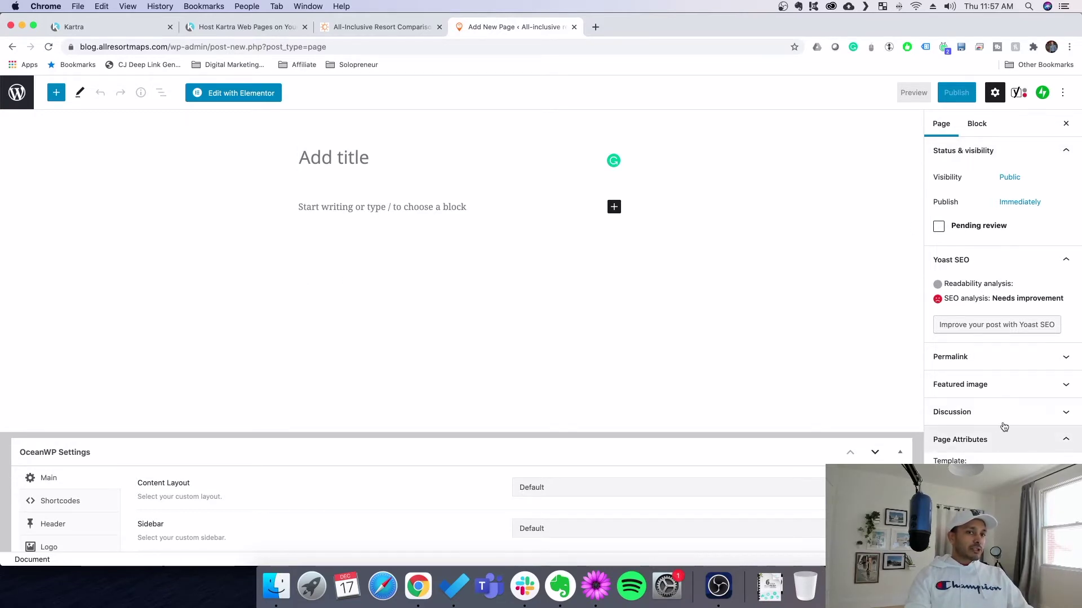
{"action": "left_click", "coordinate": [993, 96]}
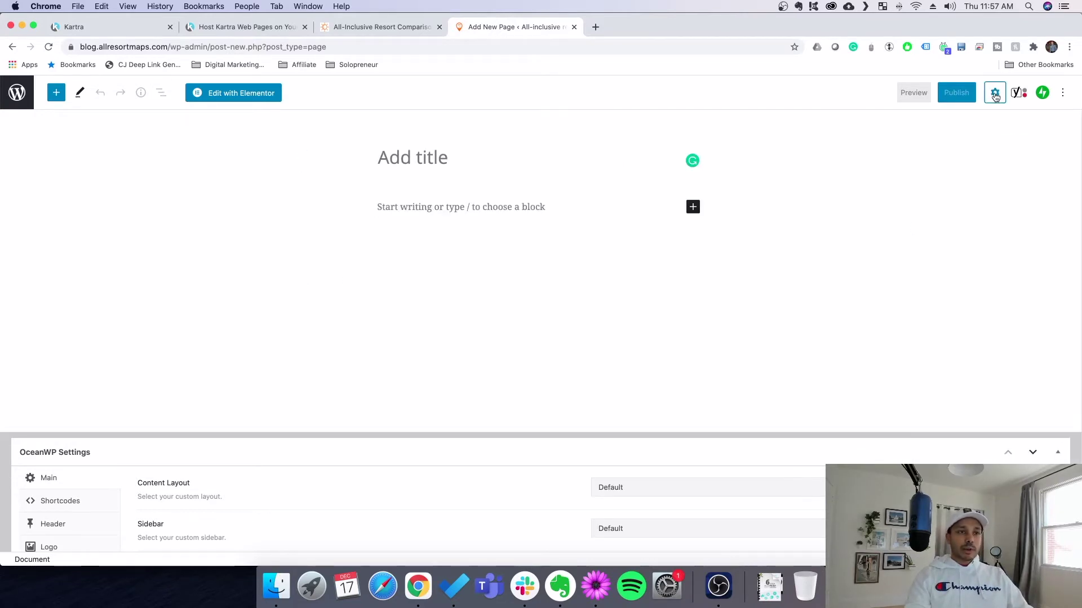
{"action": "left_click", "coordinate": [995, 97]}
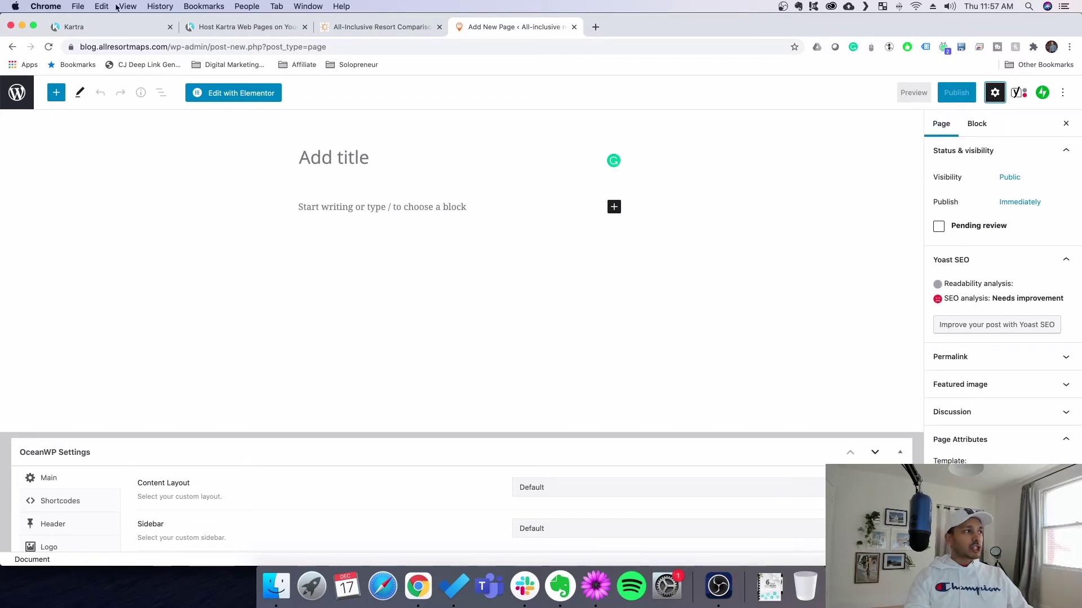
{"action": "key", "text": "super+2"}
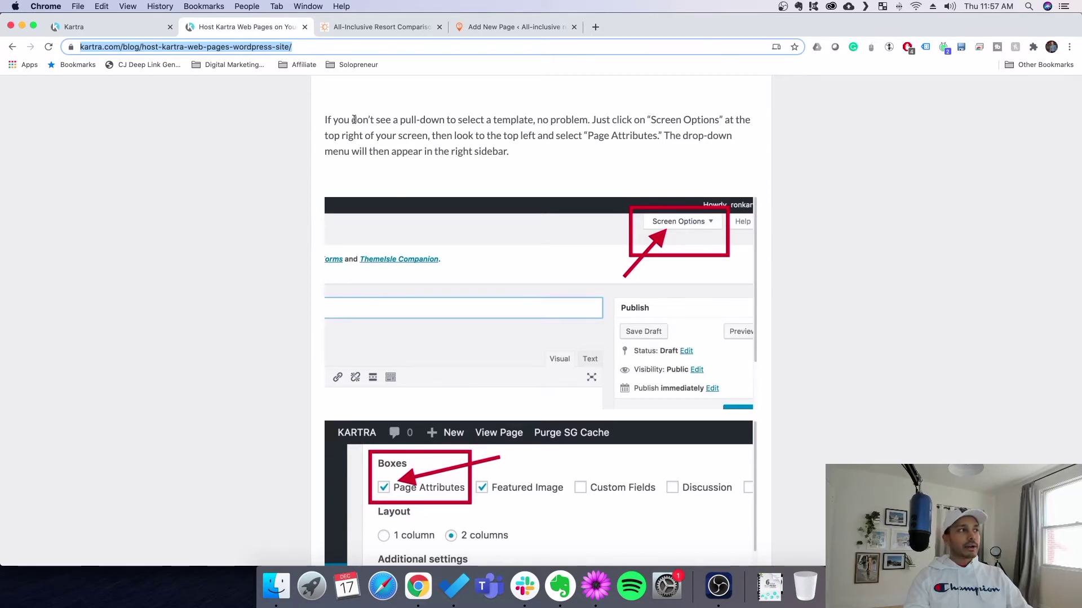
{"action": "key", "text": "super+4"}
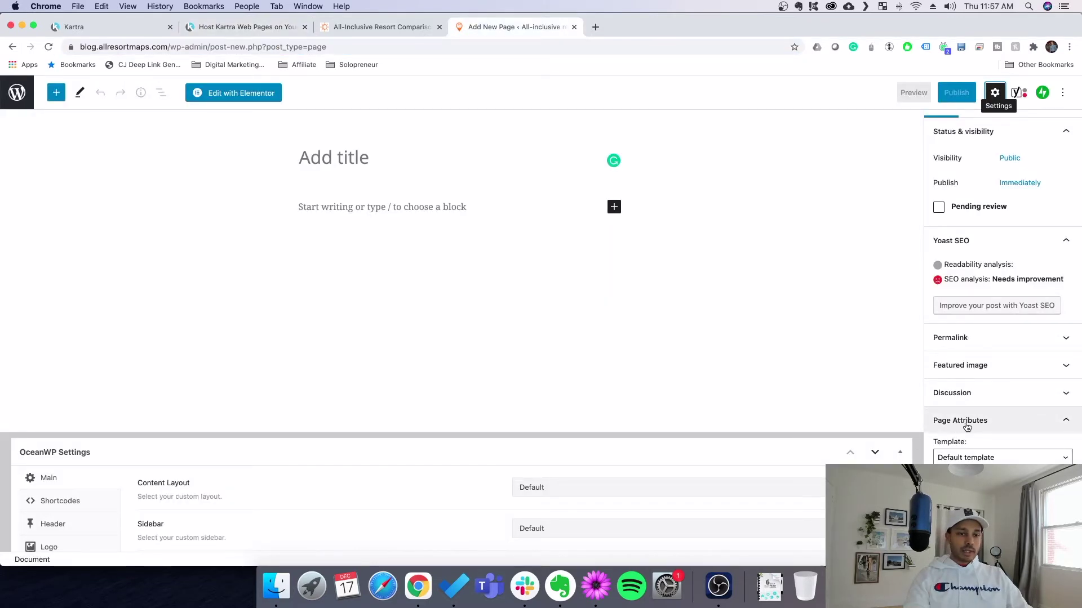
{"action": "left_click", "coordinate": [972, 457]}
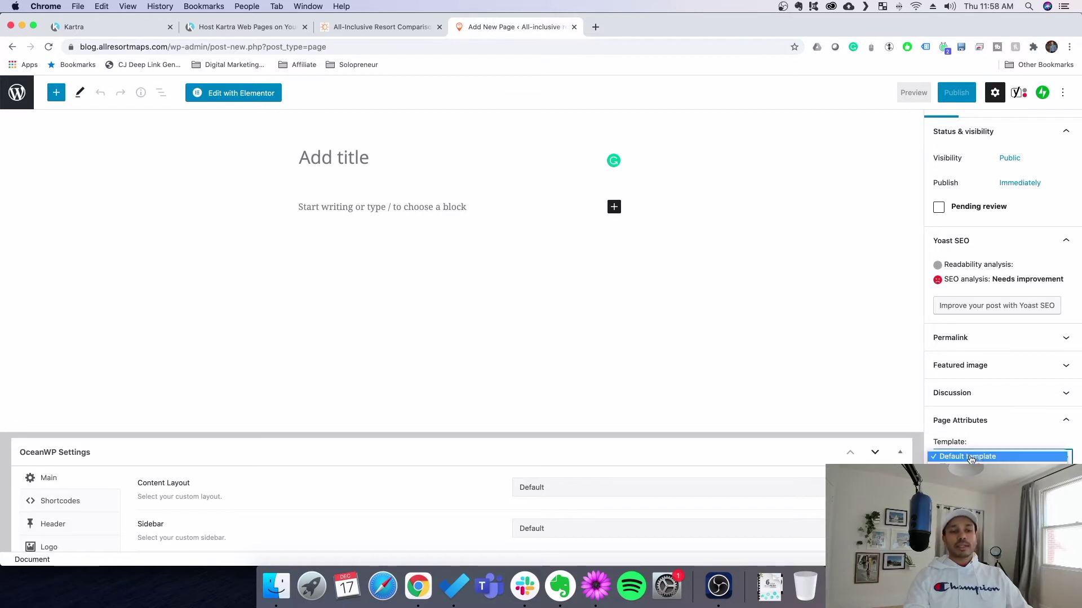
{"action": "left_click", "coordinate": [970, 490]}
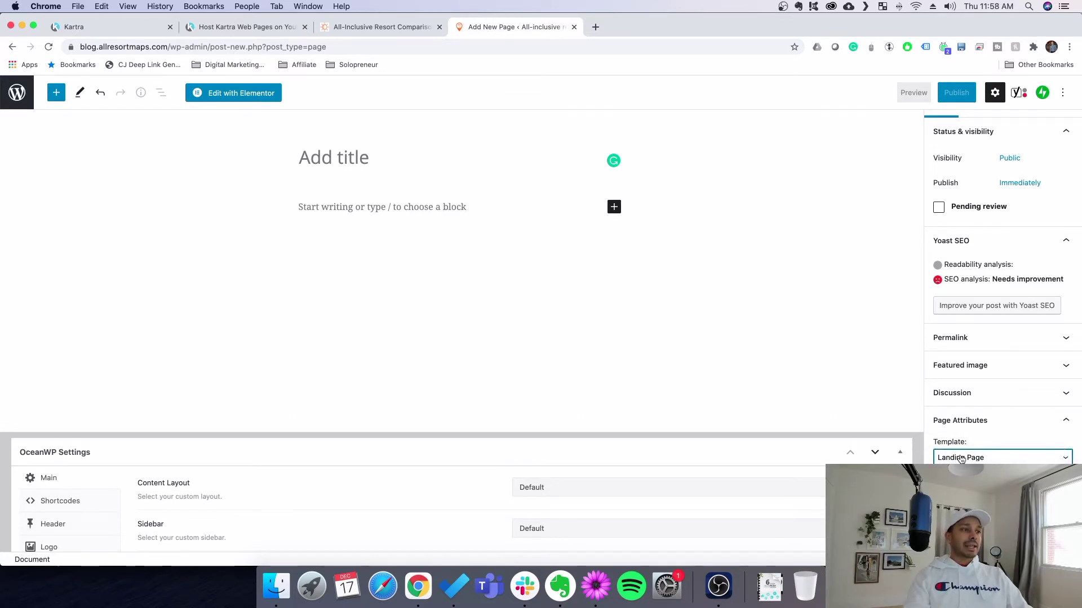
Title the new page 'Kartra Test Page'
{"action": "left_click", "coordinate": [330, 156]}
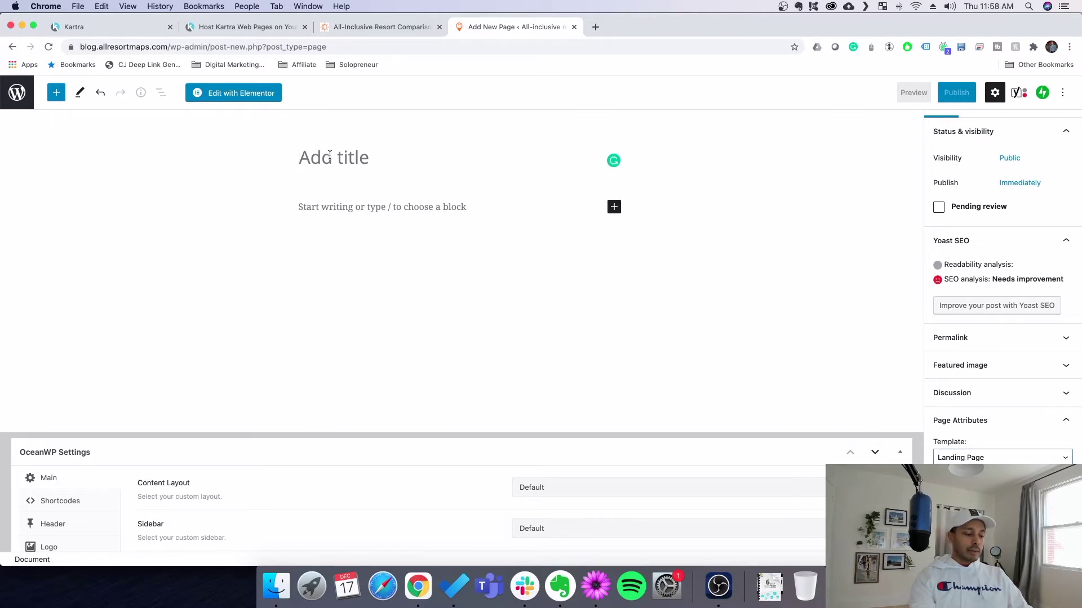
{"action": "type", "text": "Kartra "}
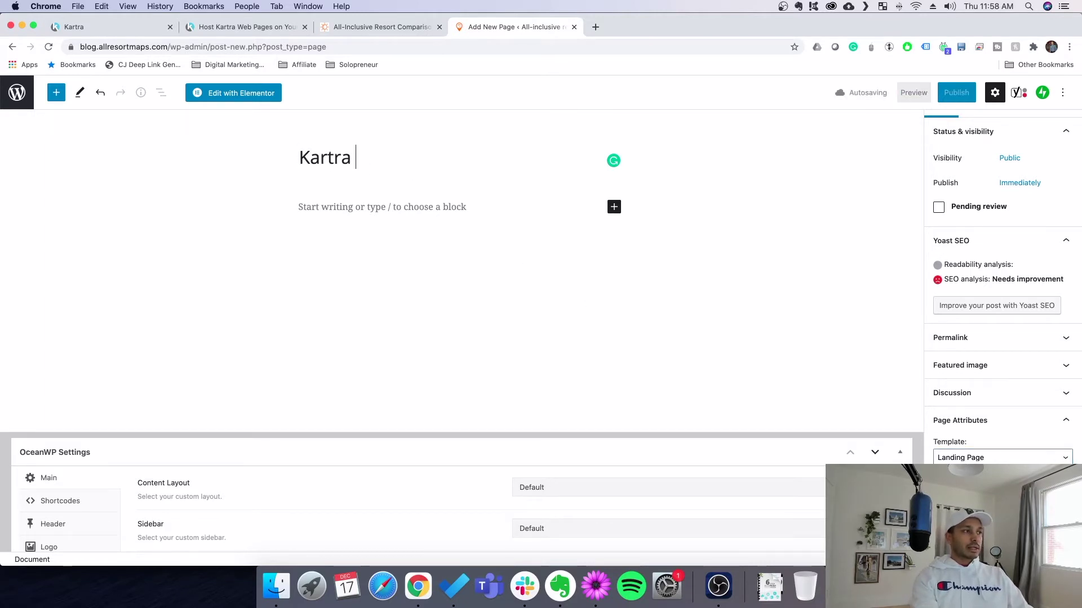
{"action": "type", "text": "Test Page"}
{"action": "key", "text": "Return"}
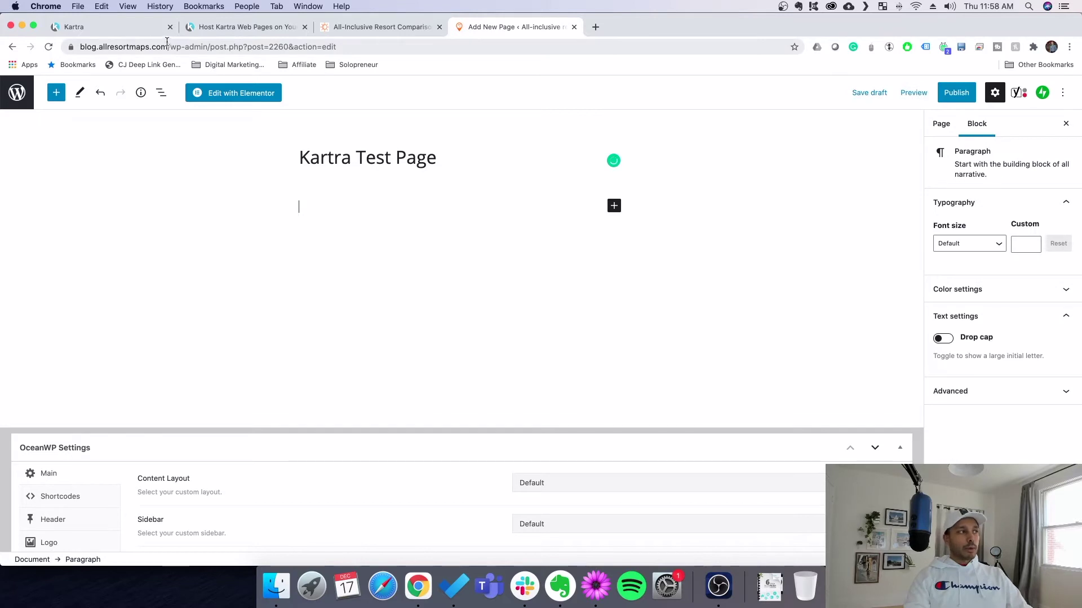
Select the Passive Income Guide page's embed script in Kartra, then return to the WordPress editor
{"action": "left_click", "coordinate": [125, 29]}
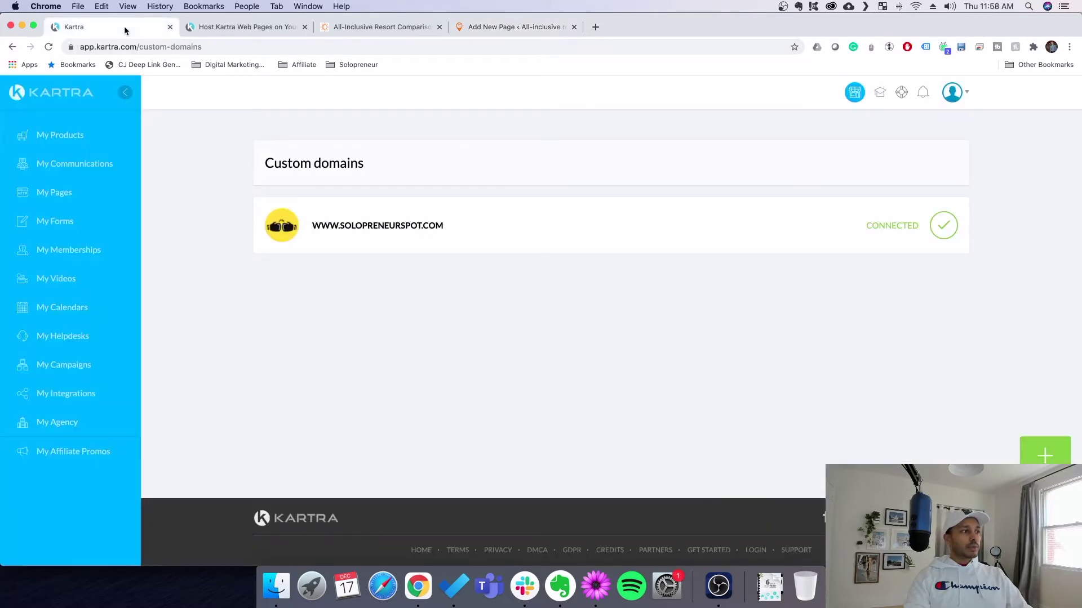
{"action": "left_click", "coordinate": [44, 193]}
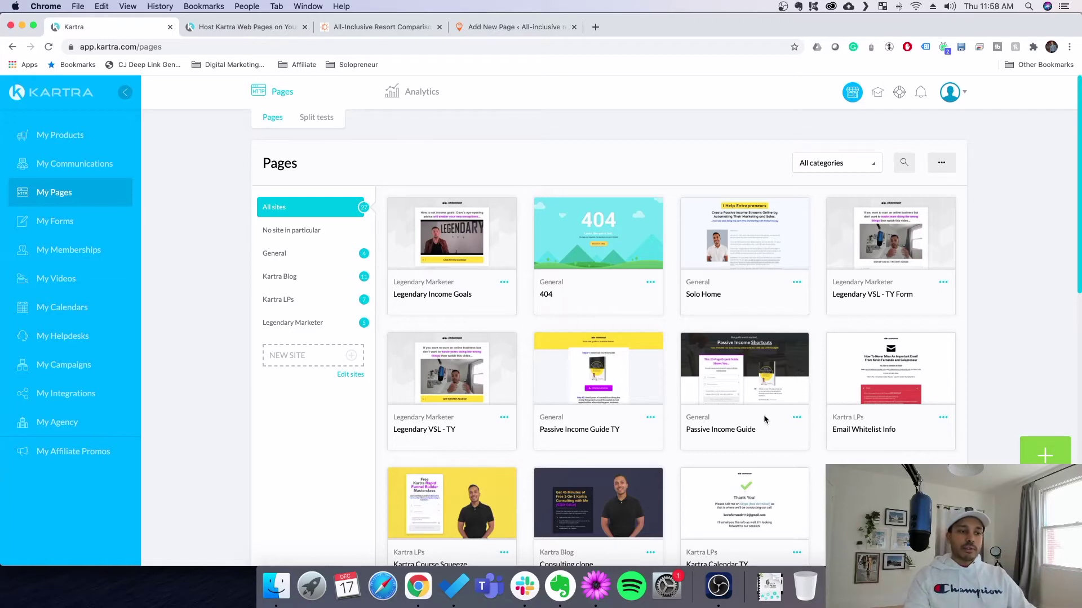
{"action": "left_click", "coordinate": [796, 418]}
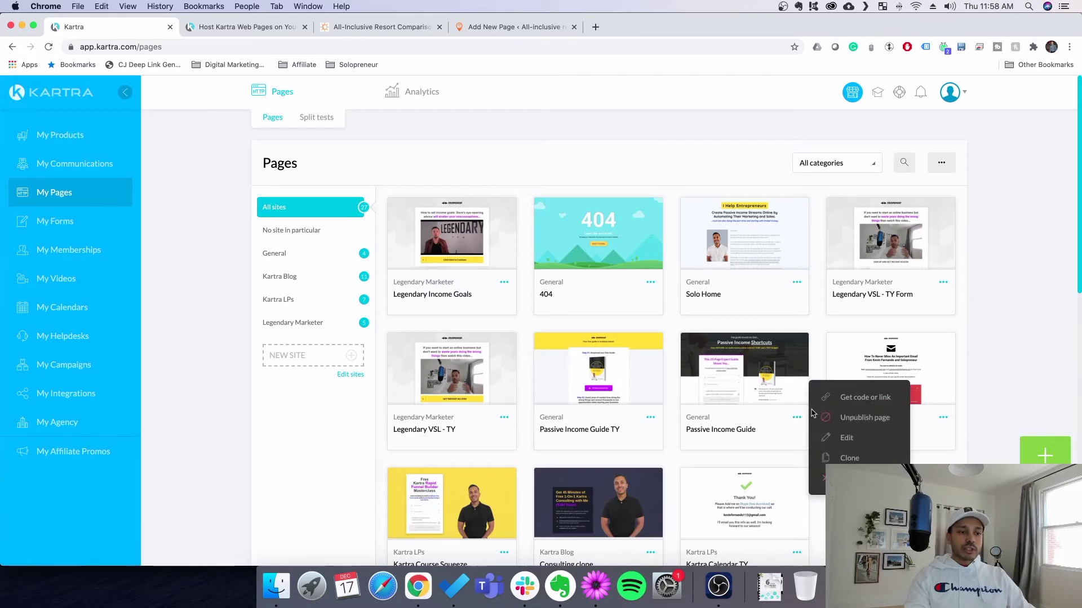
{"action": "left_click", "coordinate": [852, 398]}
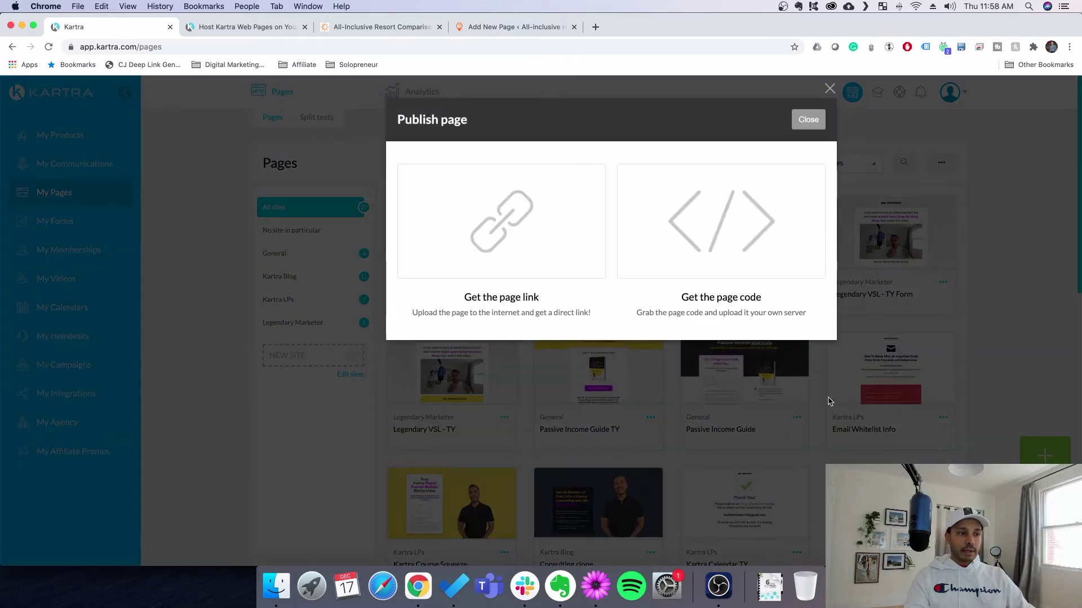
{"action": "left_click", "coordinate": [705, 210]}
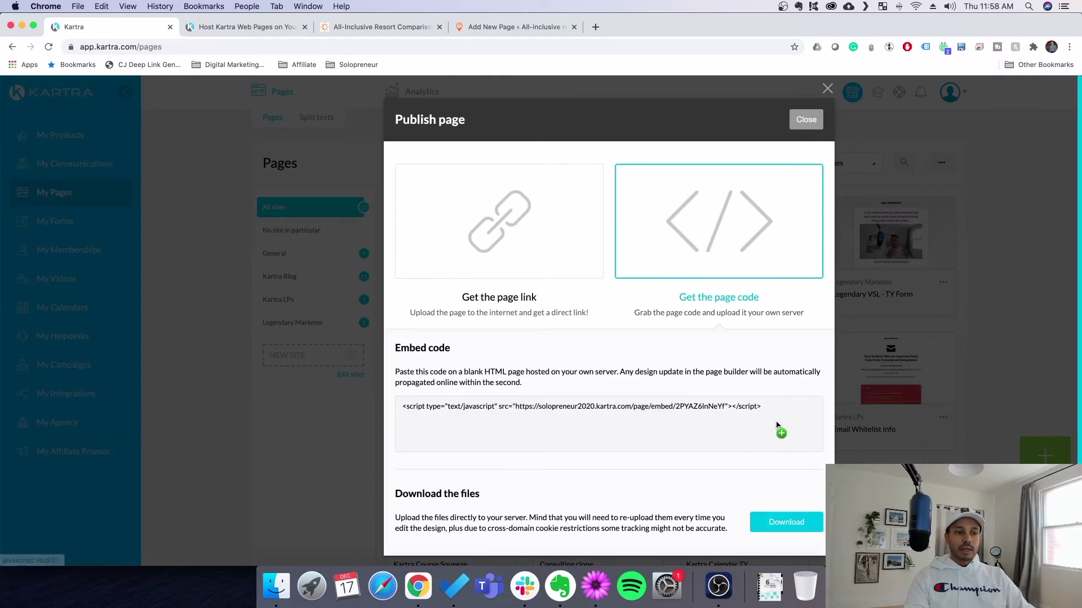
{"action": "left_click", "coordinate": [542, 398]}
{"action": "key", "text": "super+c"}
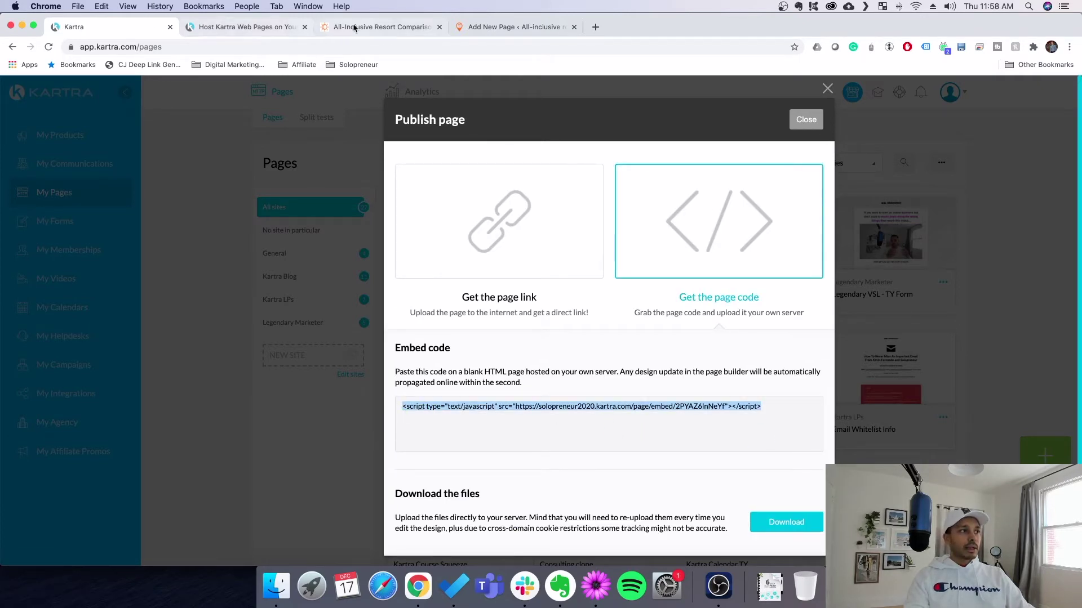
{"action": "left_click", "coordinate": [505, 27]}
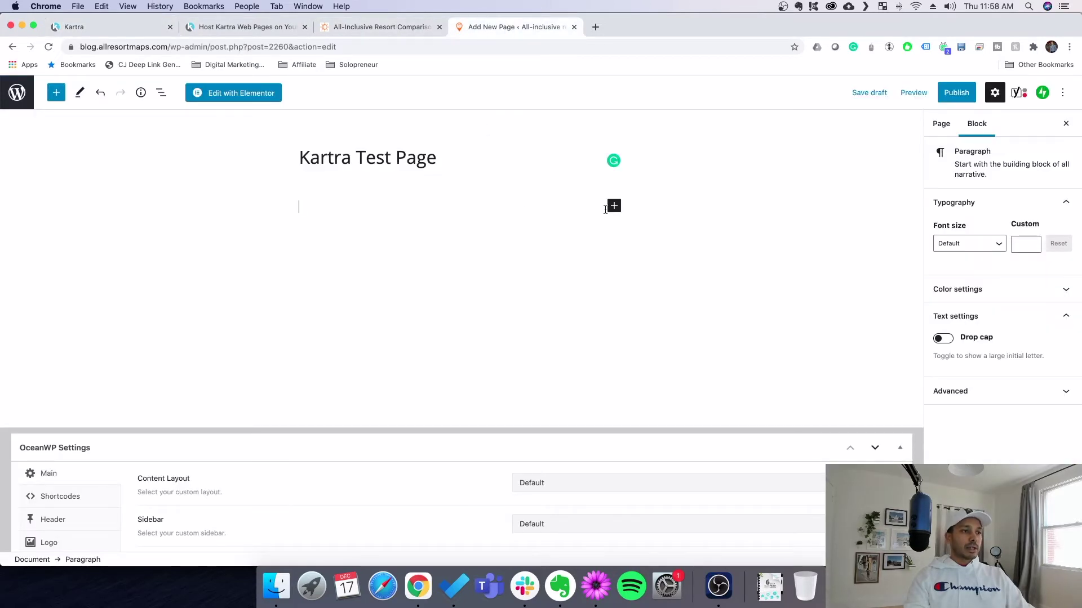
Add a Custom HTML block to Kartra Test Page and paste the Kartra embed script into it
{"action": "left_click", "coordinate": [613, 206]}
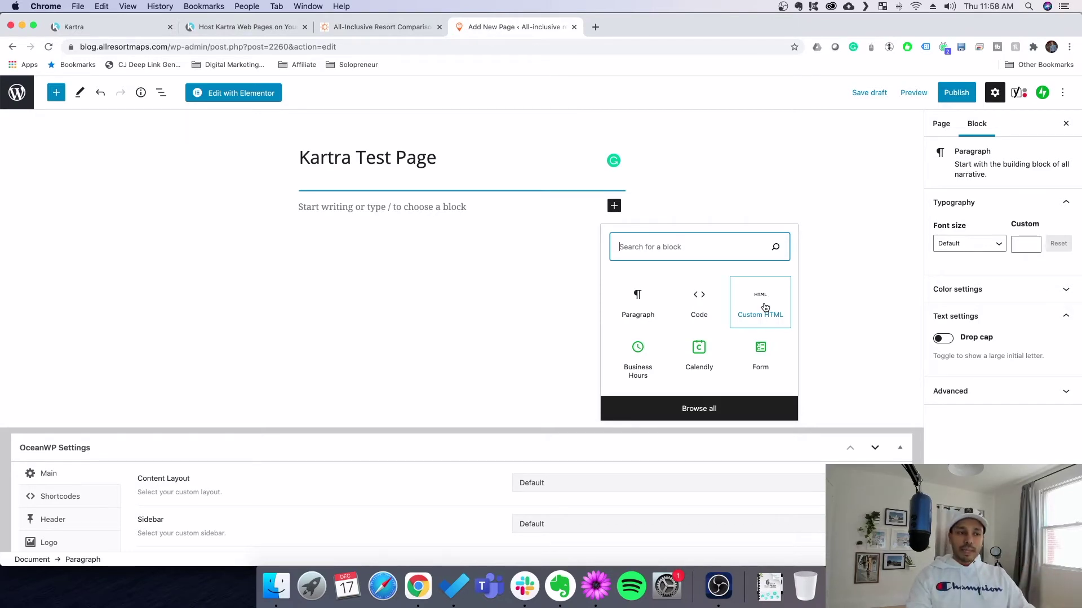
{"action": "left_click", "coordinate": [765, 307]}
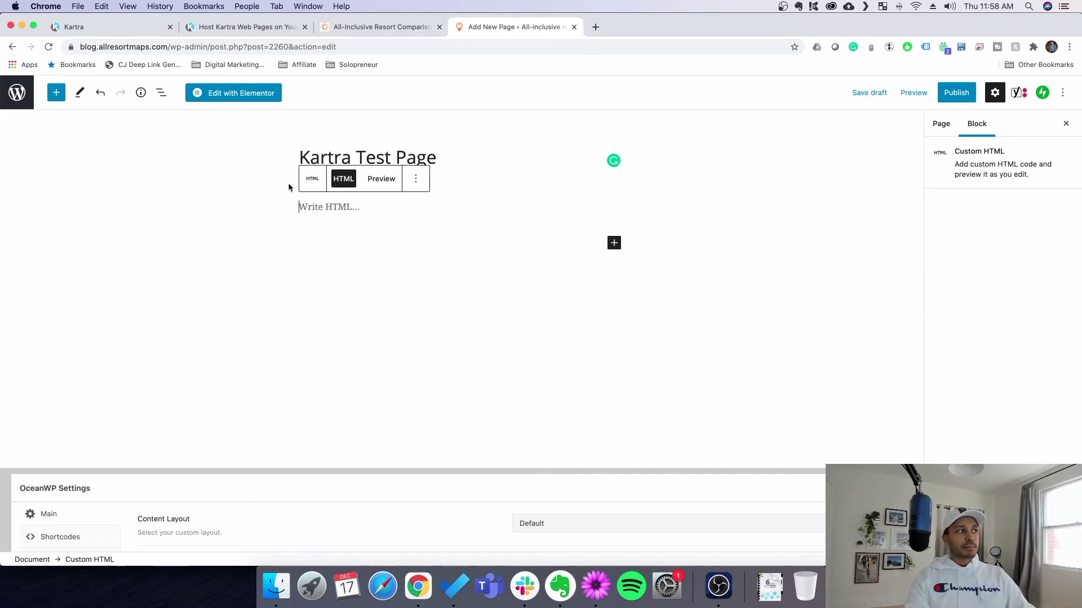
{"action": "left_click", "coordinate": [242, 26]}
{"action": "scroll", "coordinate": [360, 356], "scroll_direction": "down", "scroll_amount": 10}
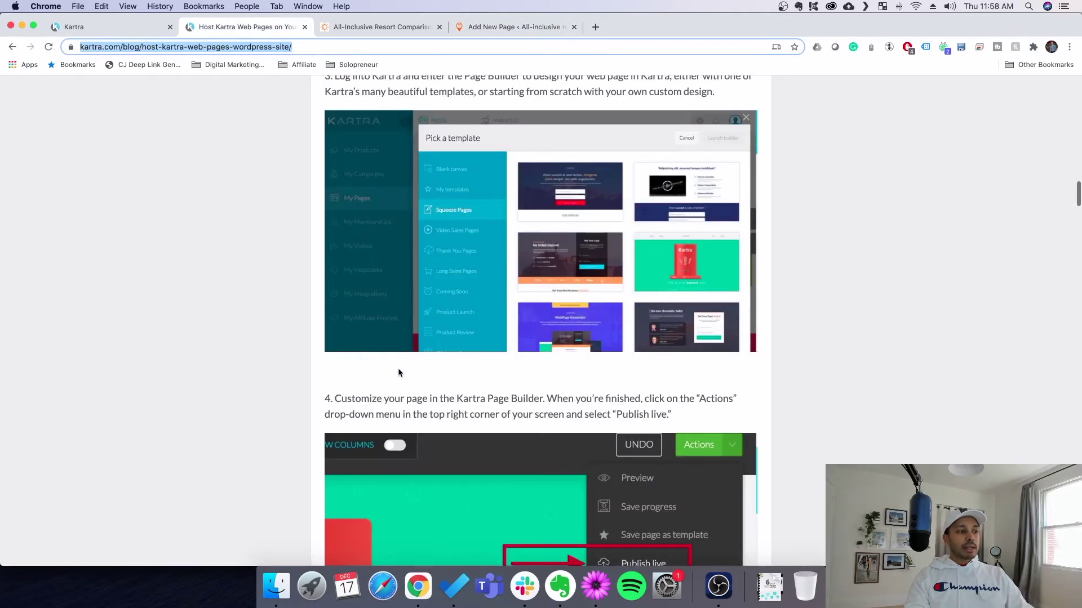
{"action": "scroll", "coordinate": [446, 379], "scroll_direction": "down", "scroll_amount": 5}
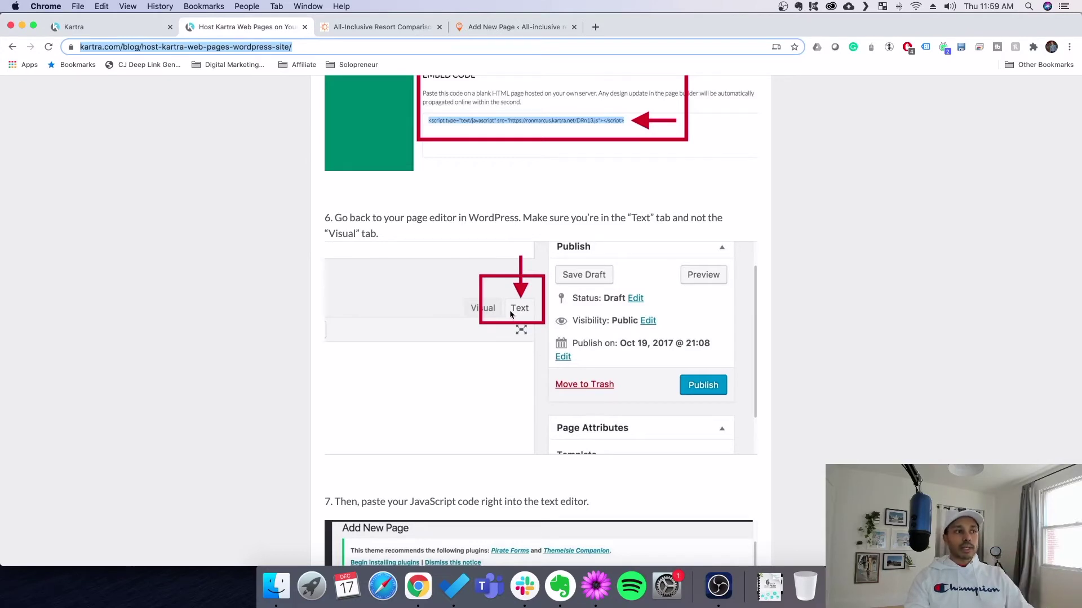
{"action": "left_click", "coordinate": [492, 29]}
{"action": "key", "text": "super+v"}
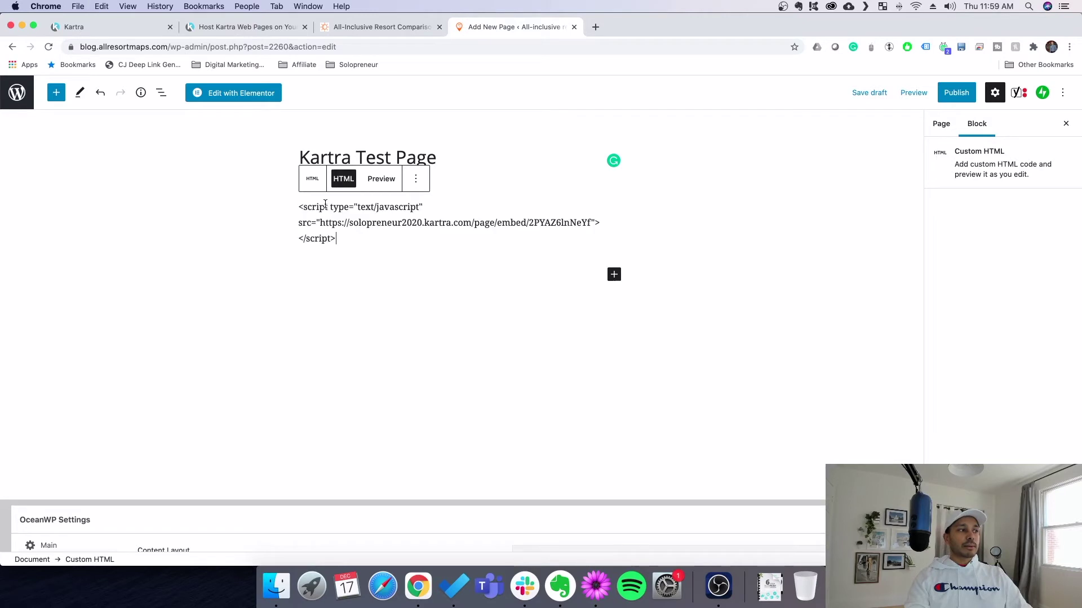
Publish Kartra Test Page and open its live URL
{"action": "scroll", "coordinate": [414, 282], "scroll_direction": "down", "scroll_amount": 10}
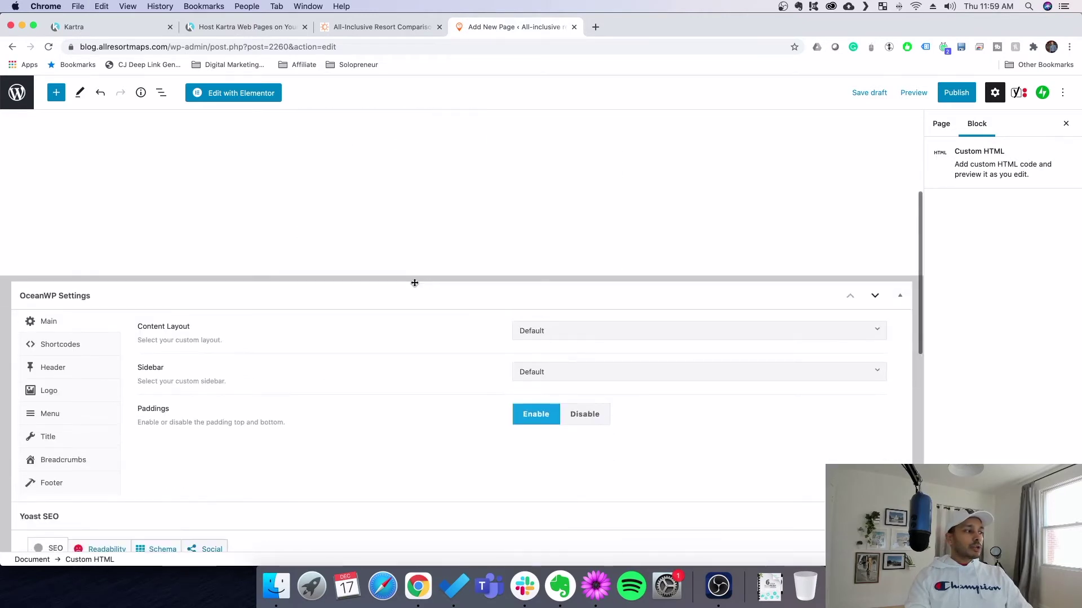
{"action": "scroll", "coordinate": [413, 284], "scroll_direction": "down", "scroll_amount": 5}
{"action": "scroll", "coordinate": [403, 289], "scroll_direction": "down", "scroll_amount": 5}
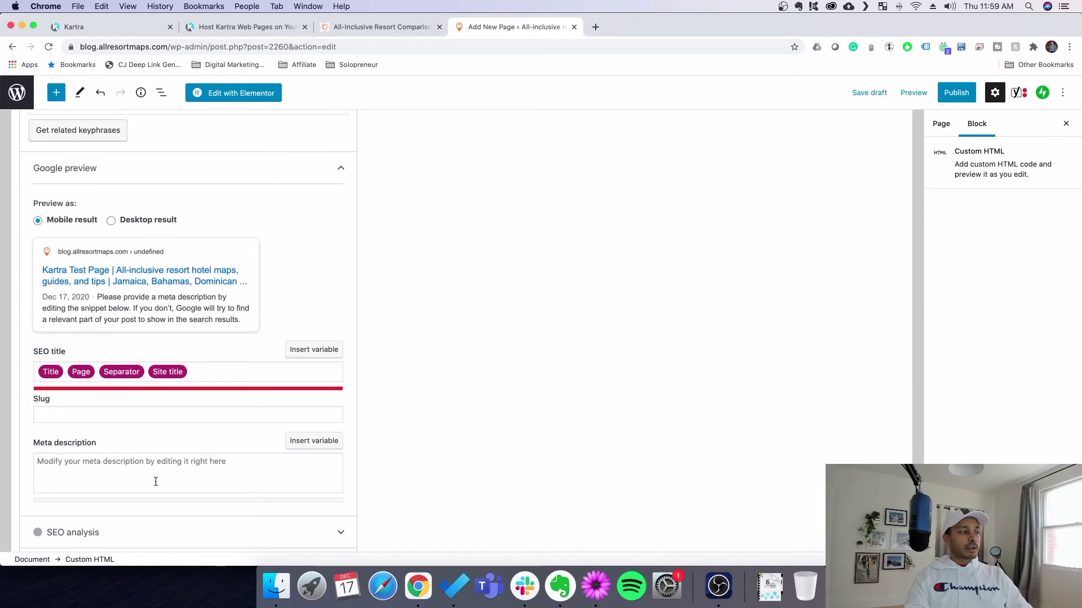
{"action": "scroll", "coordinate": [157, 479], "scroll_direction": "down", "scroll_amount": 2}
{"action": "scroll", "coordinate": [168, 467], "scroll_direction": "up", "scroll_amount": 20}
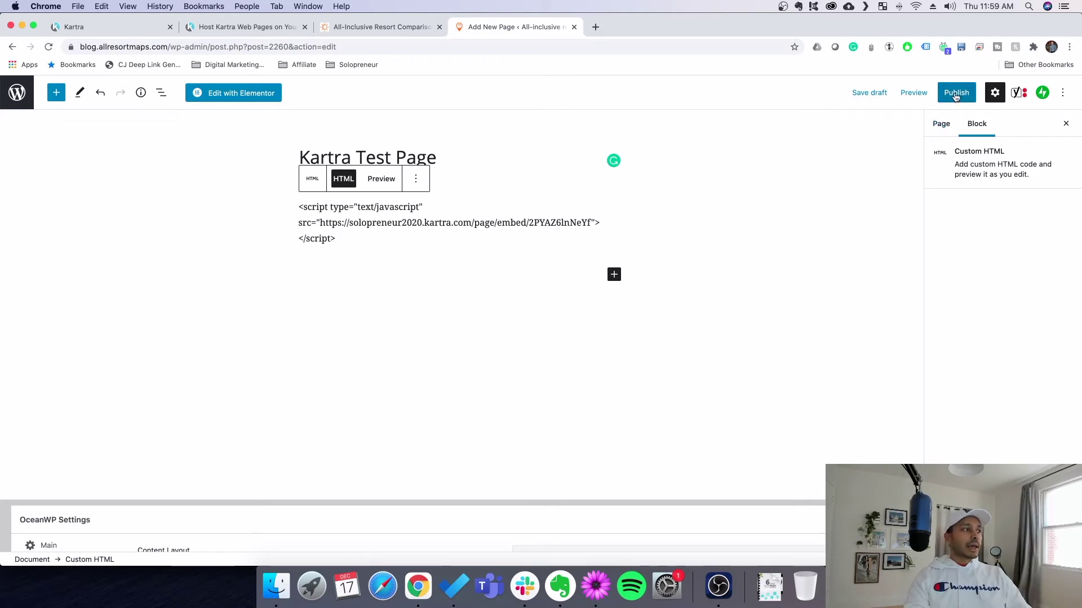
{"action": "scroll", "coordinate": [746, 230], "scroll_direction": "down", "scroll_amount": 5}
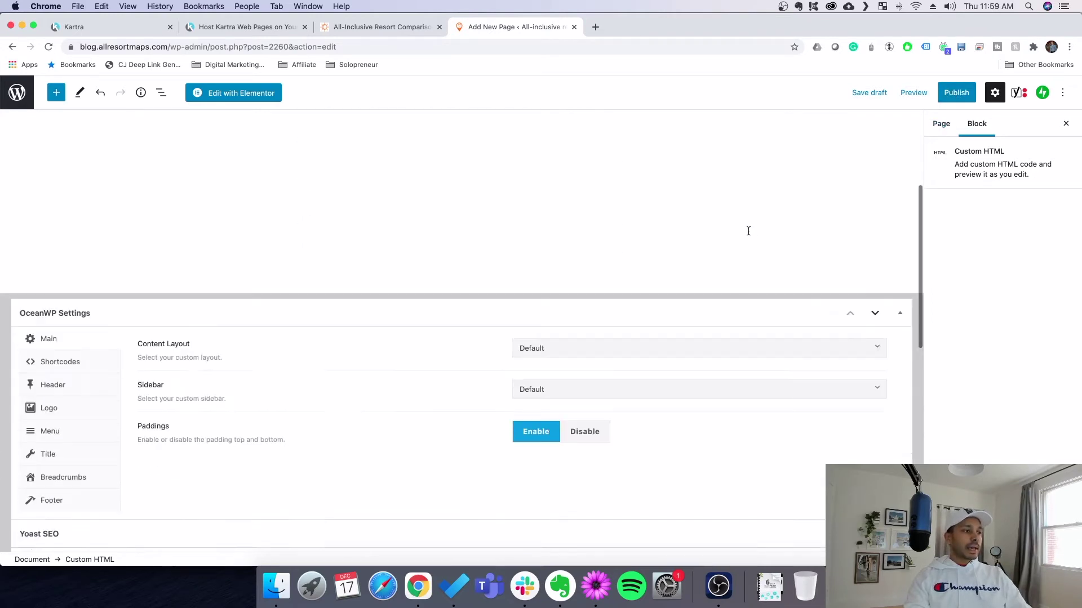
{"action": "scroll", "coordinate": [760, 225], "scroll_direction": "up", "scroll_amount": 4}
{"action": "scroll", "coordinate": [777, 221], "scroll_direction": "up", "scroll_amount": 3}
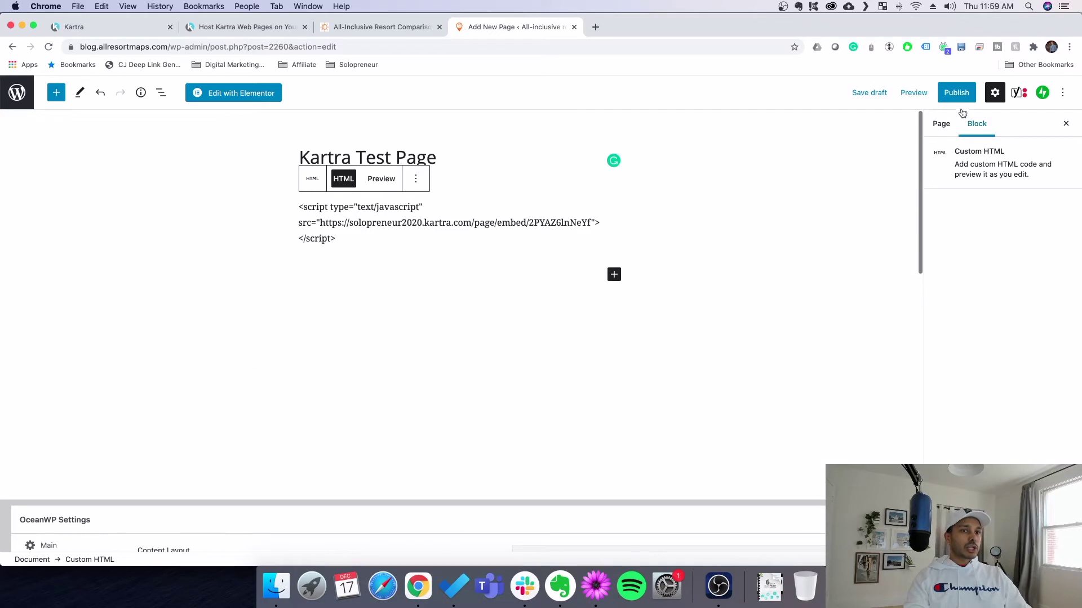
{"action": "left_click", "coordinate": [956, 92]}
{"action": "left_click", "coordinate": [965, 93]}
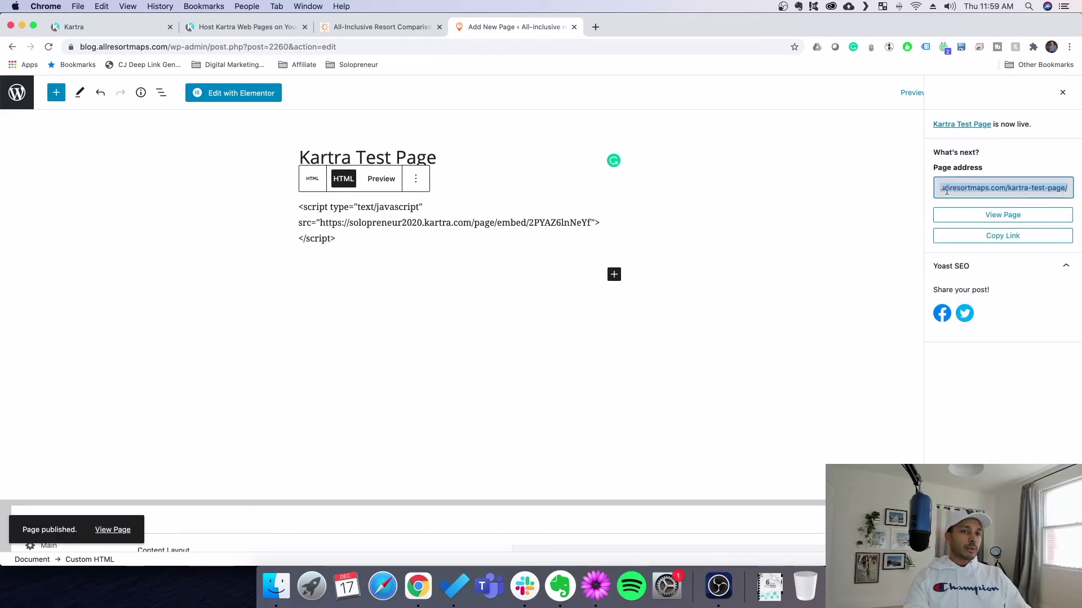
{"action": "left_click", "coordinate": [1057, 188]}
{"action": "left_click", "coordinate": [1001, 216]}
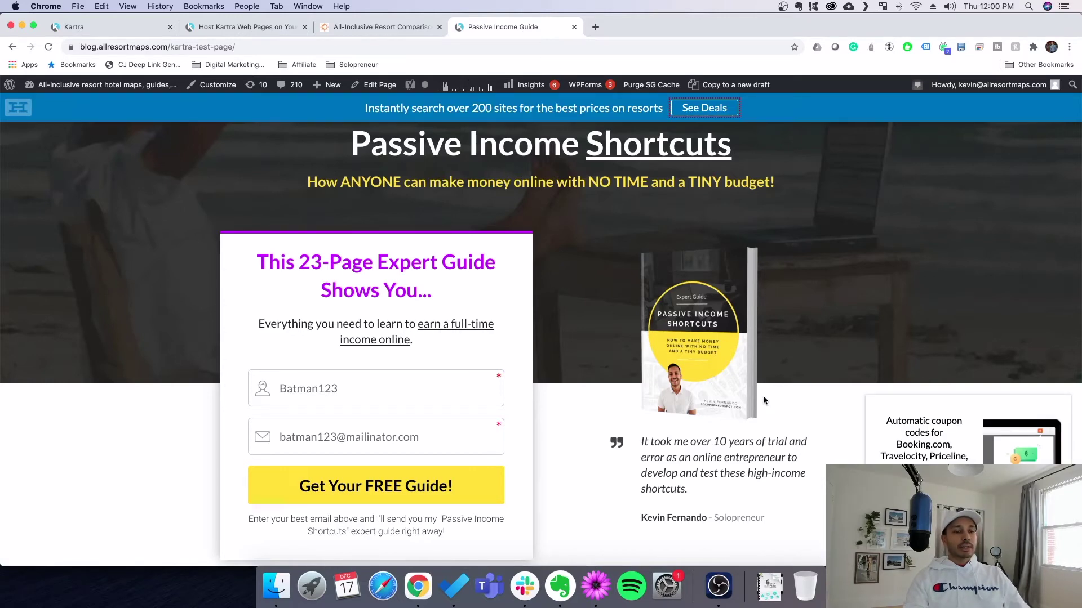
Review the live Passive Income Shortcuts opt-in, close it, and dismiss Kartra's publish dialog
{"action": "scroll", "coordinate": [763, 399], "scroll_direction": "down", "scroll_amount": 5}
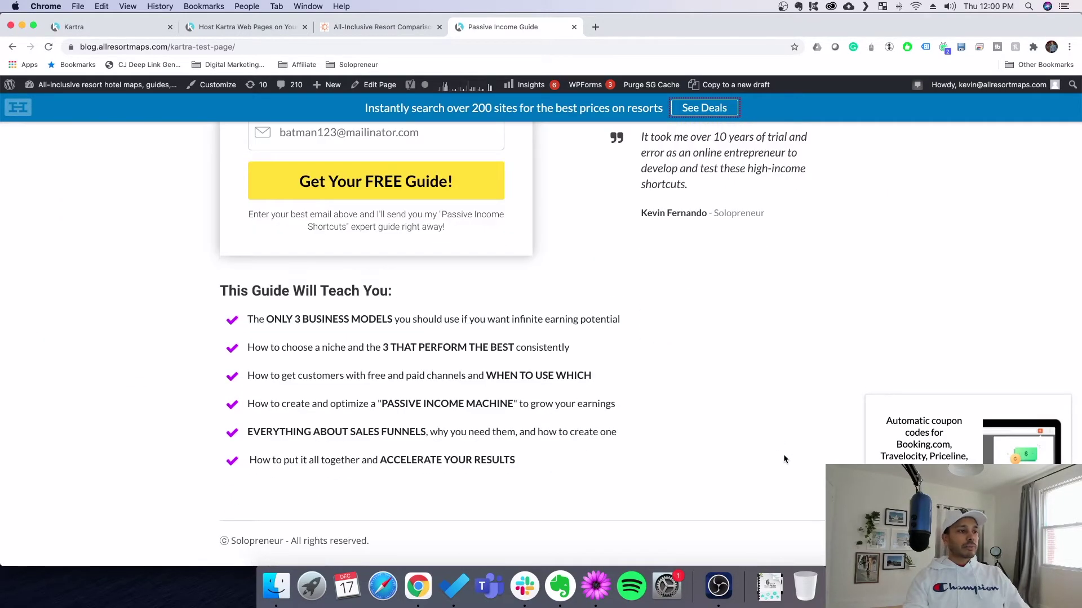
{"action": "scroll", "coordinate": [772, 449], "scroll_direction": "up", "scroll_amount": 5}
{"action": "left_click", "coordinate": [296, 372]}
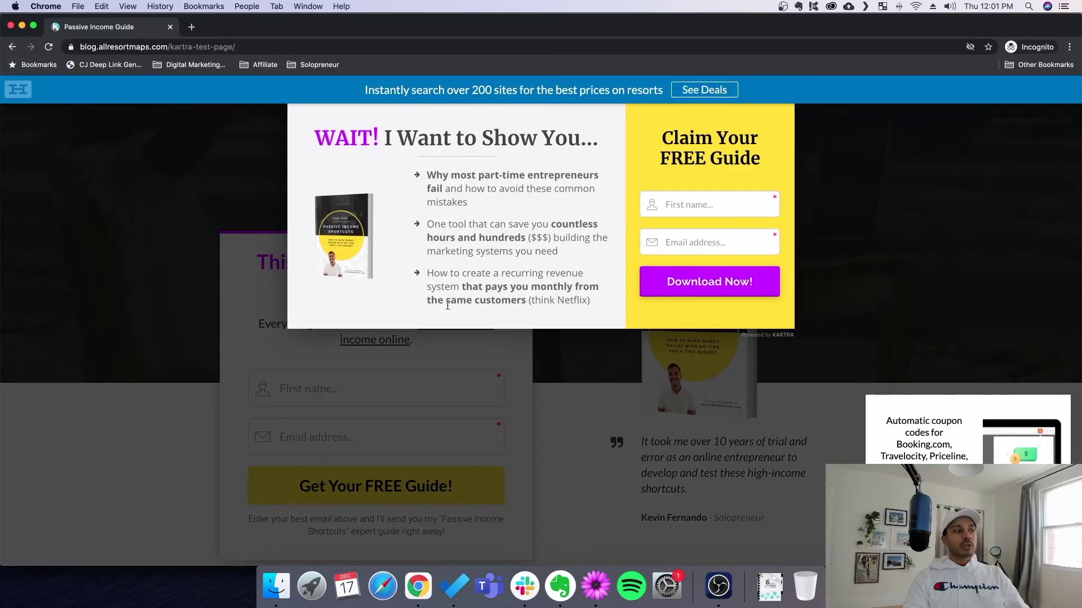
{"action": "left_click", "coordinate": [170, 27]}
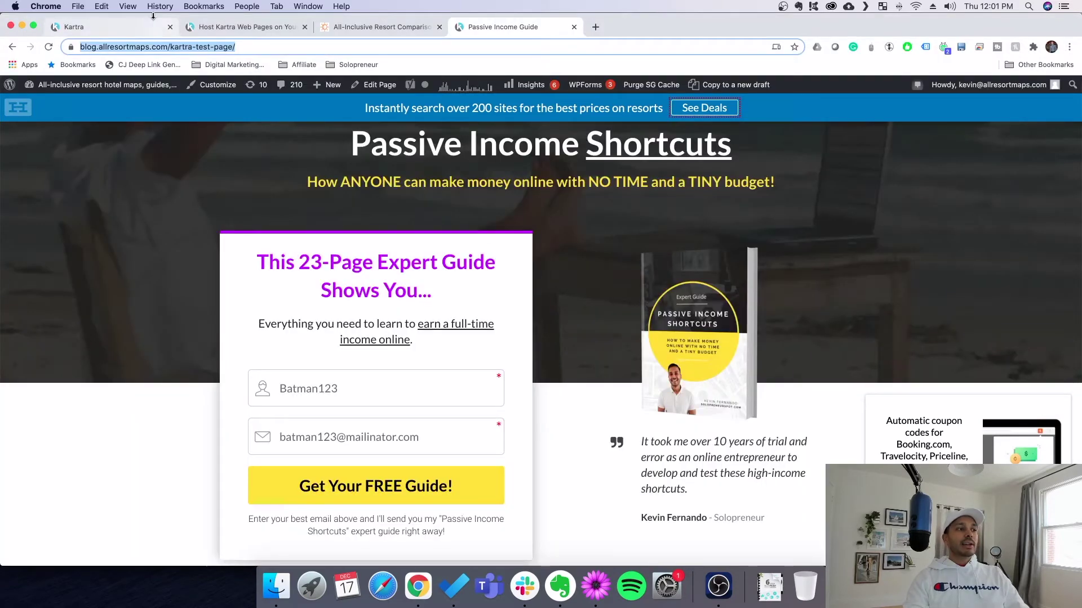
{"action": "left_click", "coordinate": [573, 27]}
{"action": "left_click", "coordinate": [97, 25]}
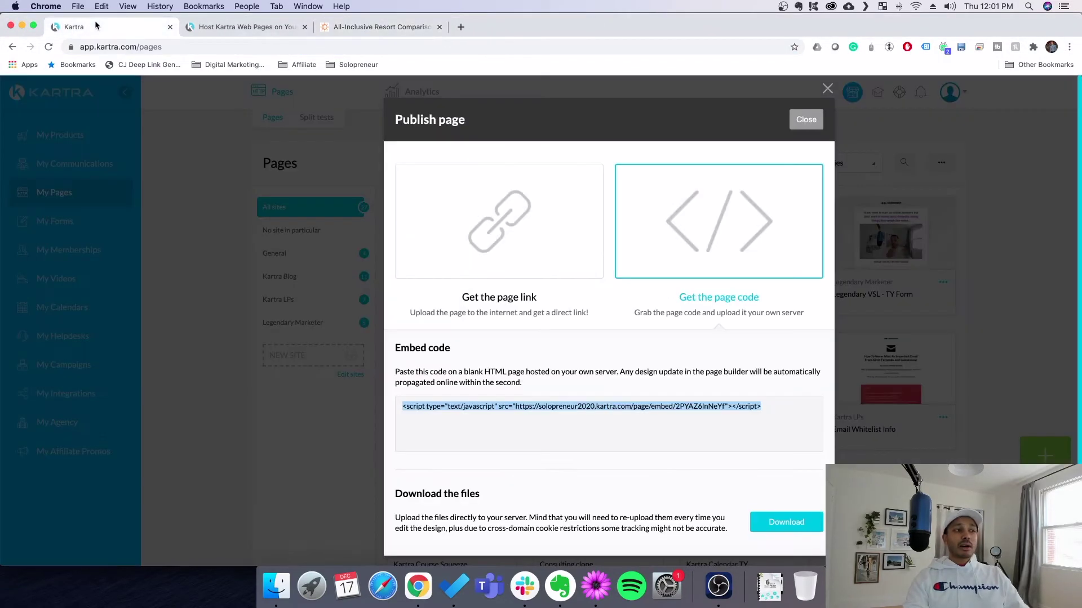
{"action": "left_click", "coordinate": [802, 118]}
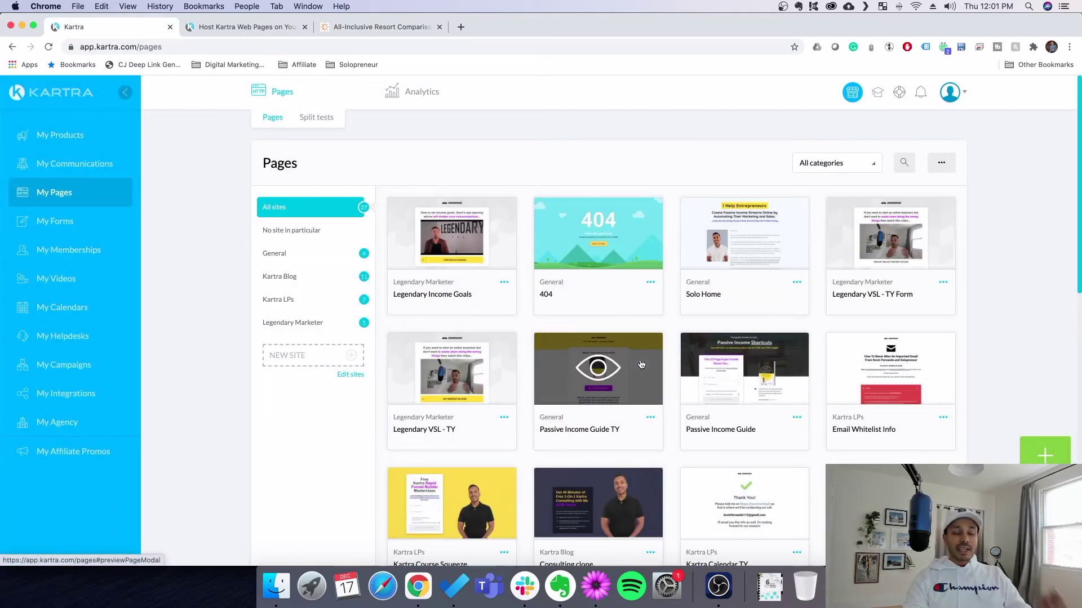
{"action": "mouse_move", "coordinate": [730, 366]}
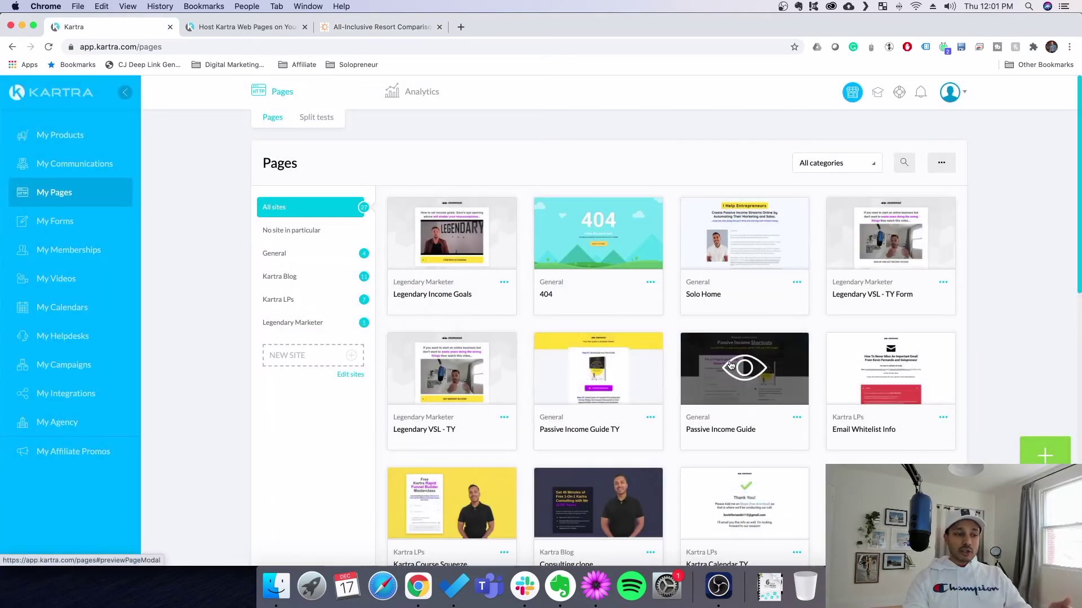
{"action": "left_click", "coordinate": [796, 418]}
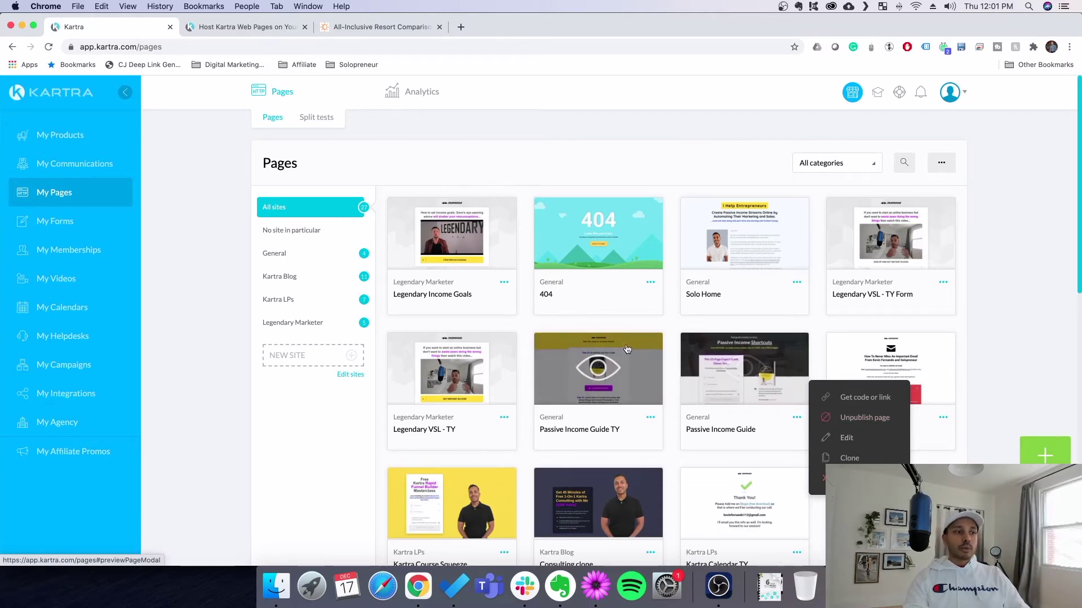
{"action": "left_click", "coordinate": [60, 228]}
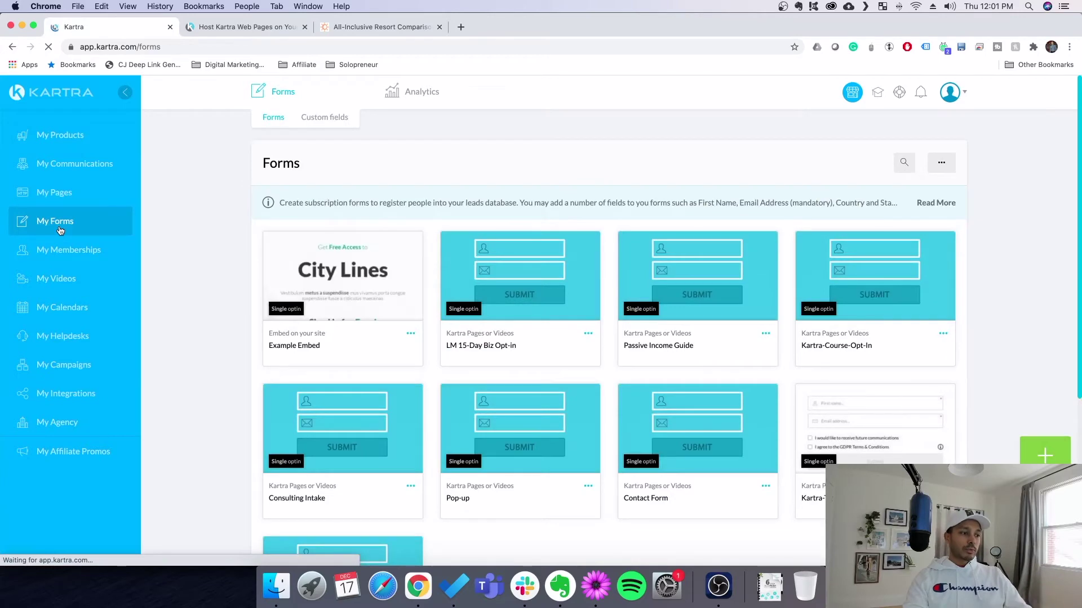
Edit the Example Embed form, keeping its fields and welcome settings, up to the design step
{"action": "scroll", "coordinate": [438, 341], "scroll_direction": "down", "scroll_amount": 3}
{"action": "left_click", "coordinate": [411, 191]}
{"action": "left_click", "coordinate": [459, 181]}
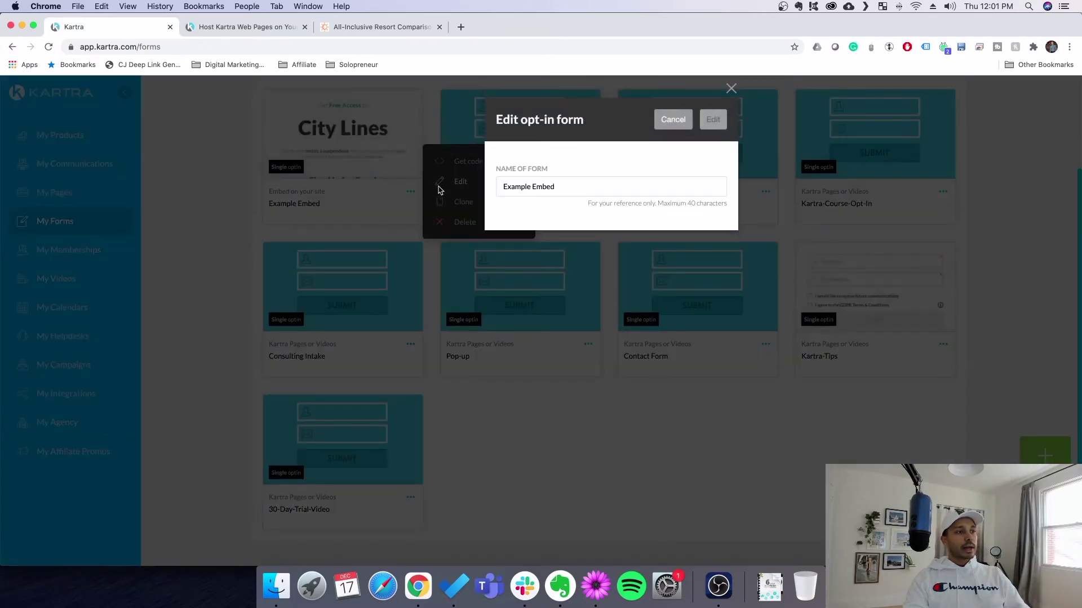
{"action": "left_click", "coordinate": [713, 119]}
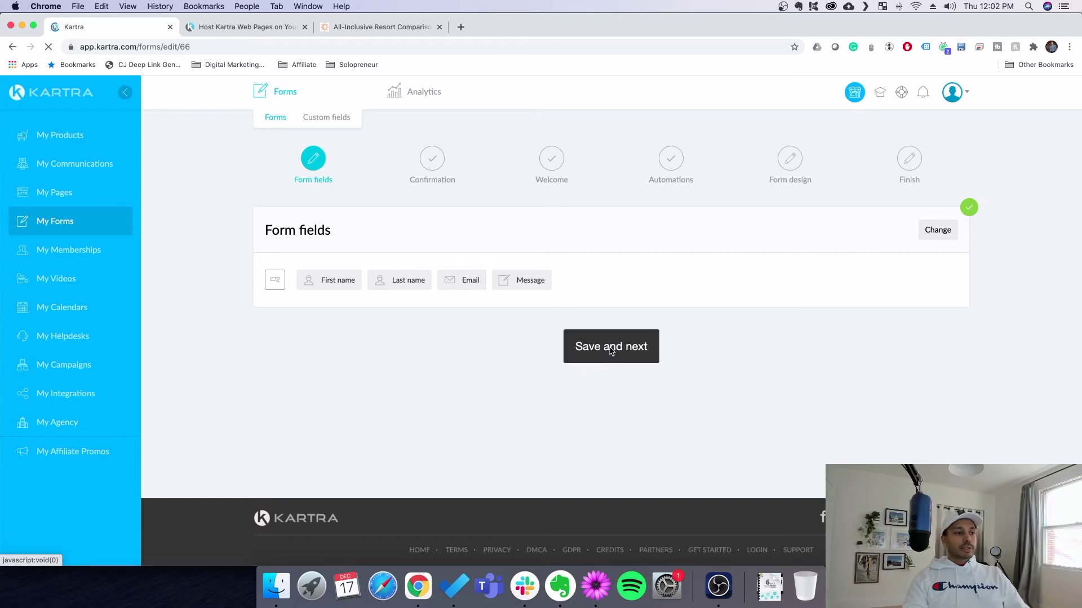
{"action": "left_click", "coordinate": [612, 349]}
{"action": "left_click", "coordinate": [662, 343]}
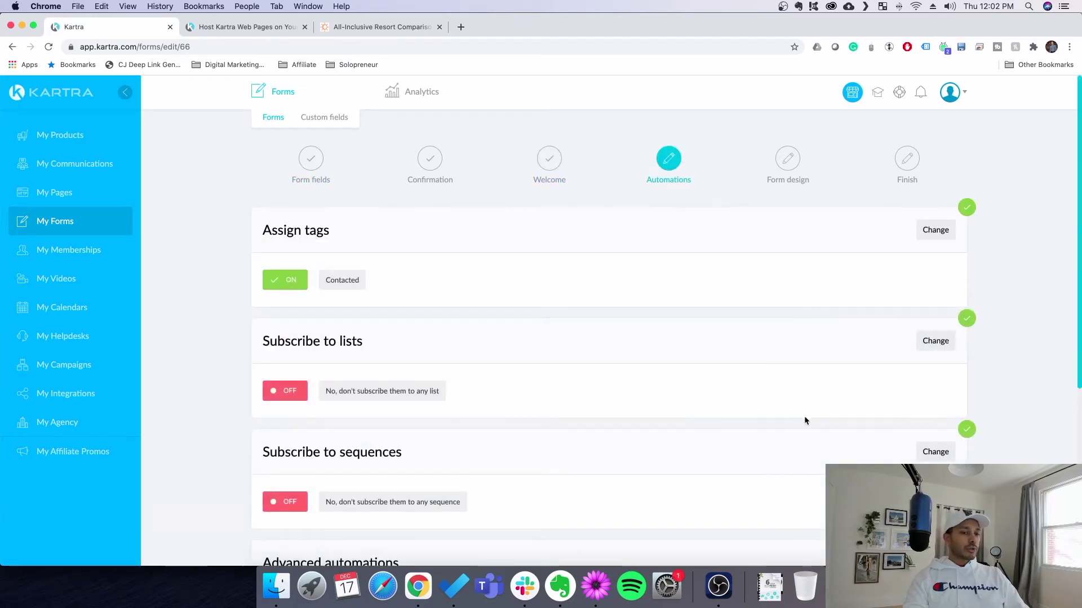
{"action": "scroll", "coordinate": [733, 414], "scroll_direction": "down", "scroll_amount": 5}
{"action": "left_click", "coordinate": [686, 411]}
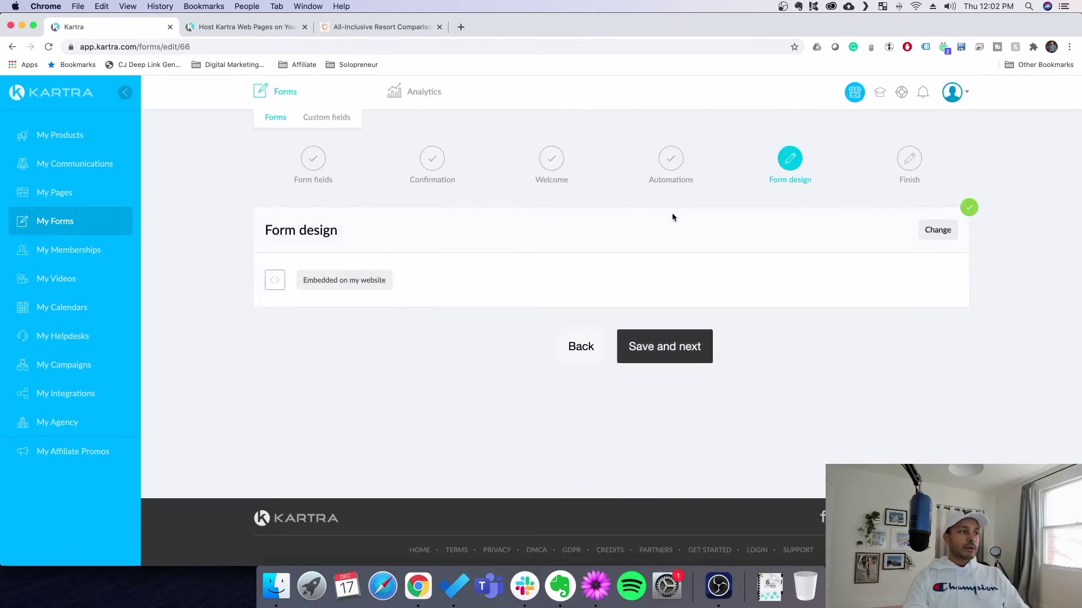
Apply the Effective Tools theme to the form and save and exit the builder
{"action": "left_click", "coordinate": [947, 230]}
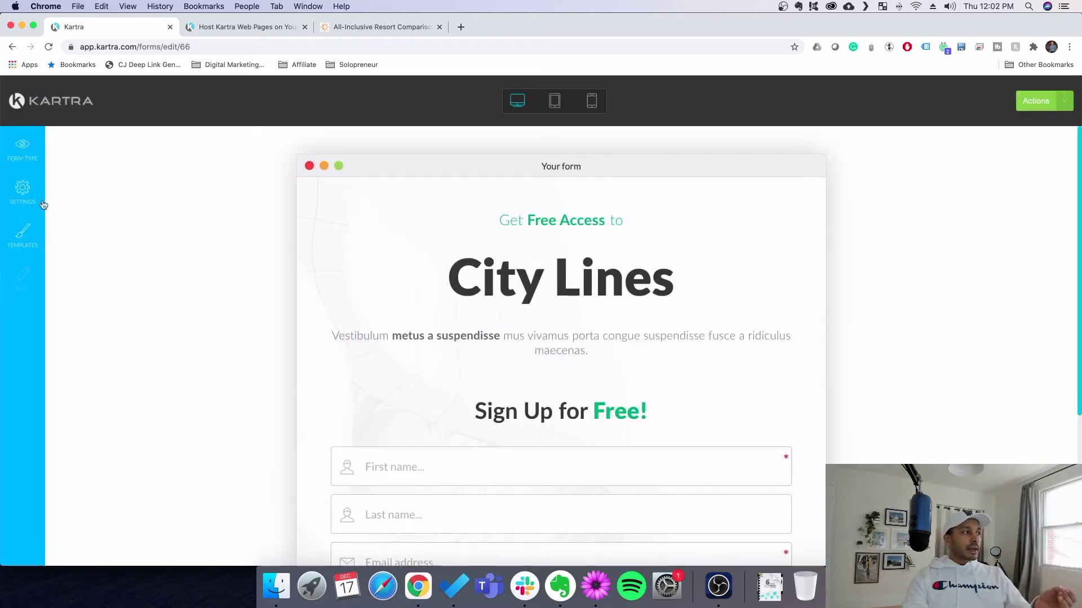
{"action": "left_click", "coordinate": [23, 234]}
{"action": "scroll", "coordinate": [150, 319], "scroll_direction": "down", "scroll_amount": 4}
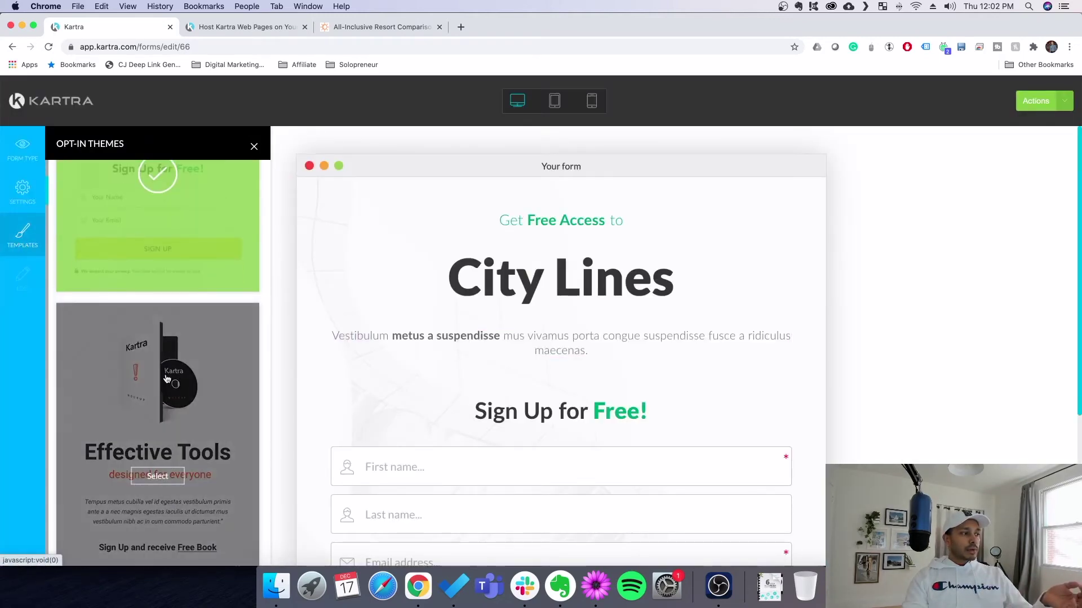
{"action": "left_click", "coordinate": [158, 450]}
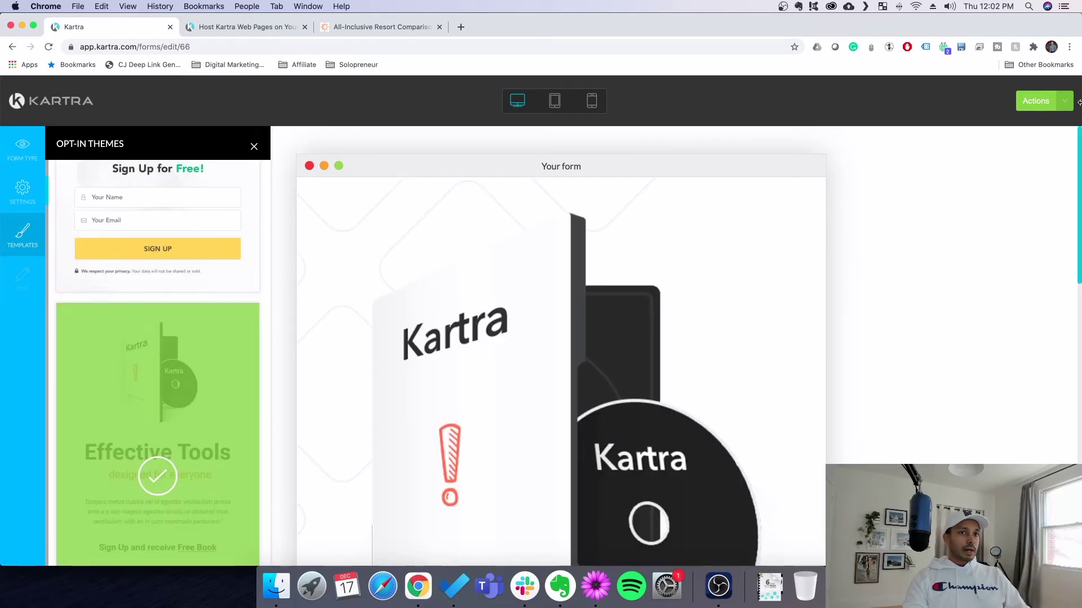
{"action": "left_click", "coordinate": [1064, 101]}
{"action": "left_click", "coordinate": [1019, 172]}
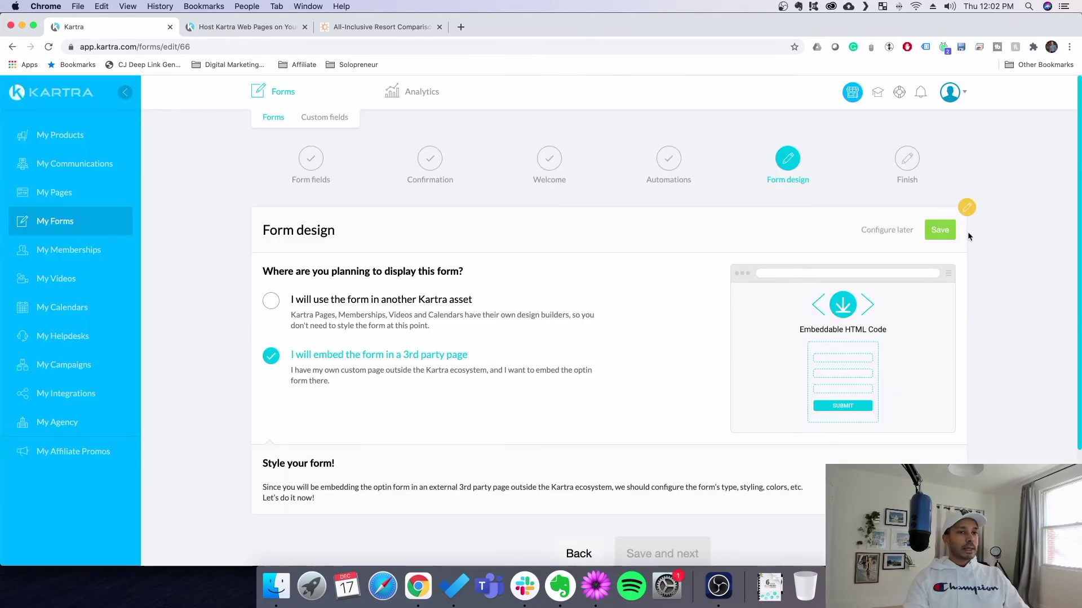
Save the embedded-on-website design, copy the form's JavaScript code, and return to WordPress Pages
{"action": "left_click", "coordinate": [930, 230]}
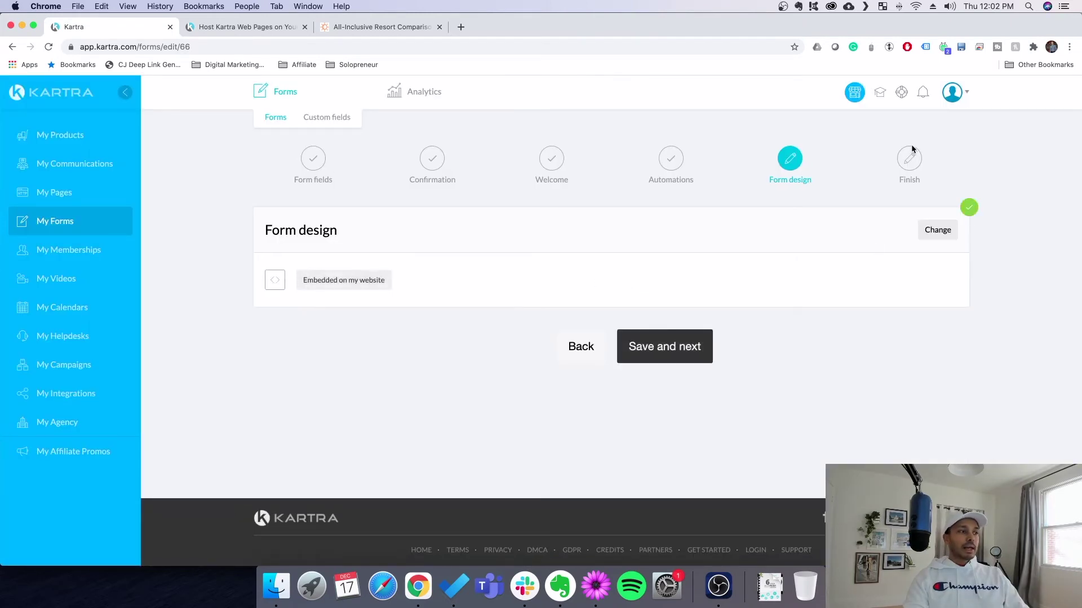
{"action": "left_click", "coordinate": [686, 347]}
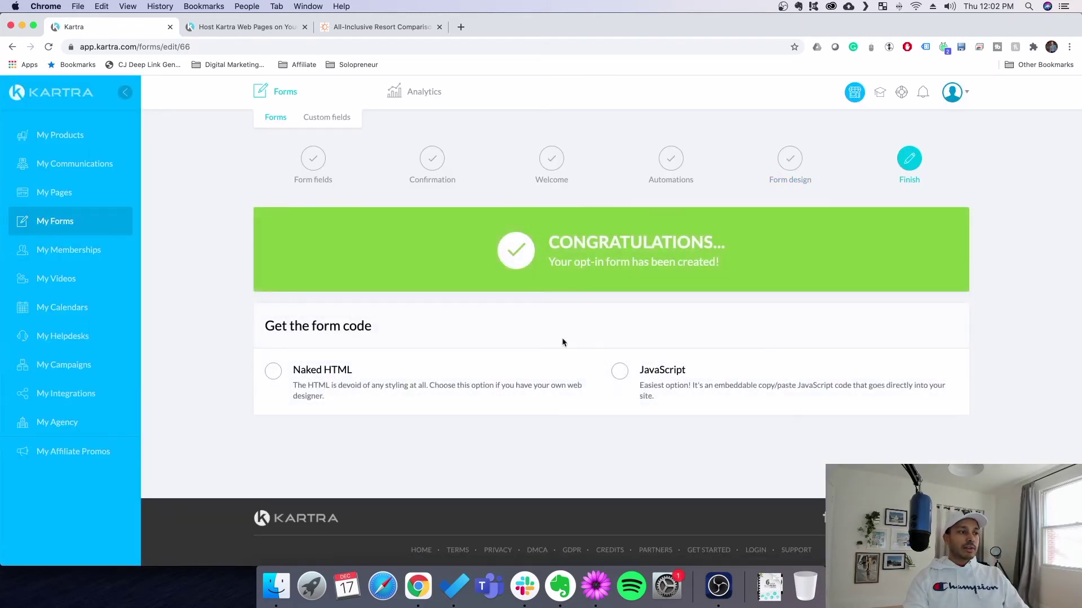
{"action": "key", "text": "super+c"}
{"action": "left_click", "coordinate": [514, 28]}
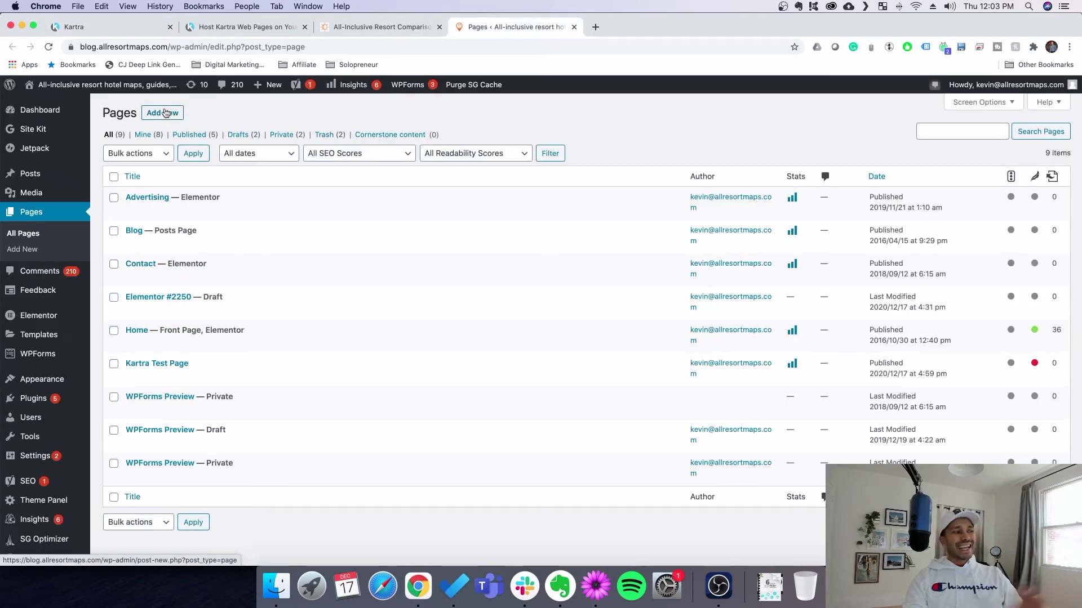
Create a new page titled 'Test Form', leaving its template unchanged
{"action": "left_click", "coordinate": [165, 113]}
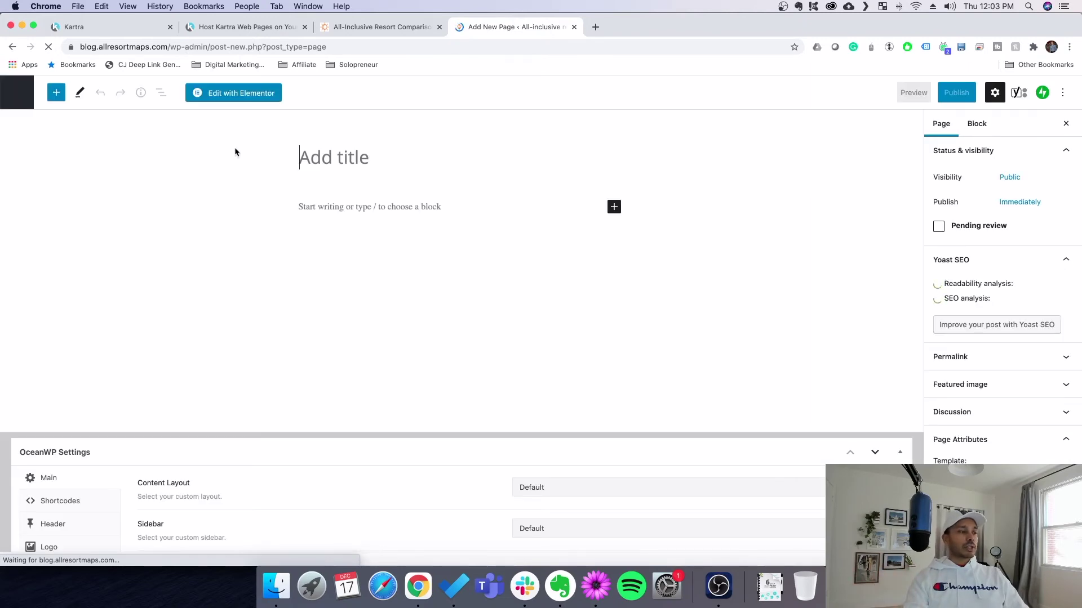
{"action": "type", "text": "Test Form"}
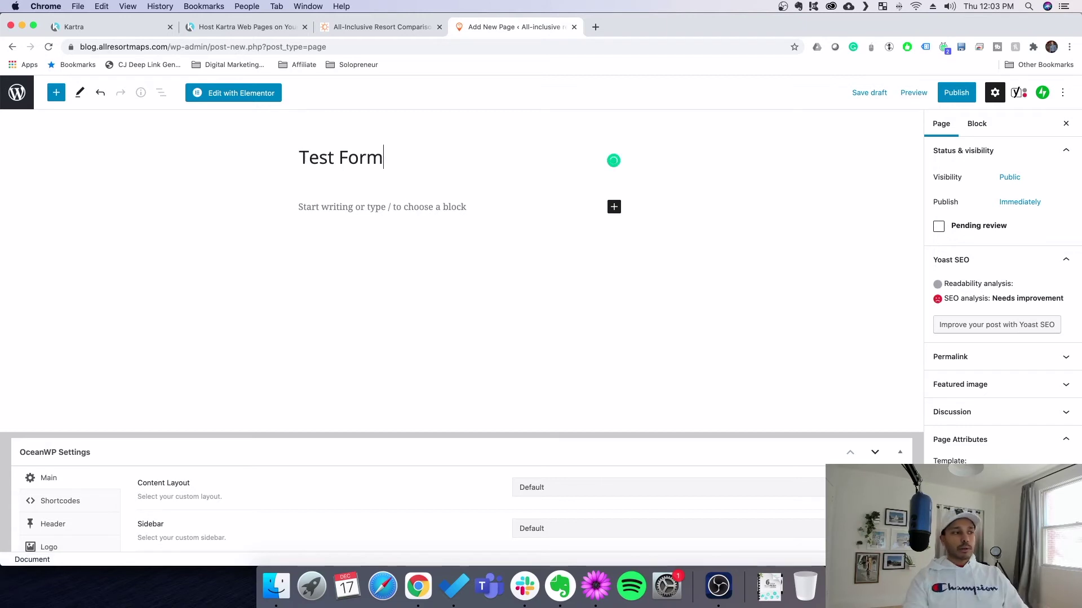
{"action": "left_click", "coordinate": [362, 205]}
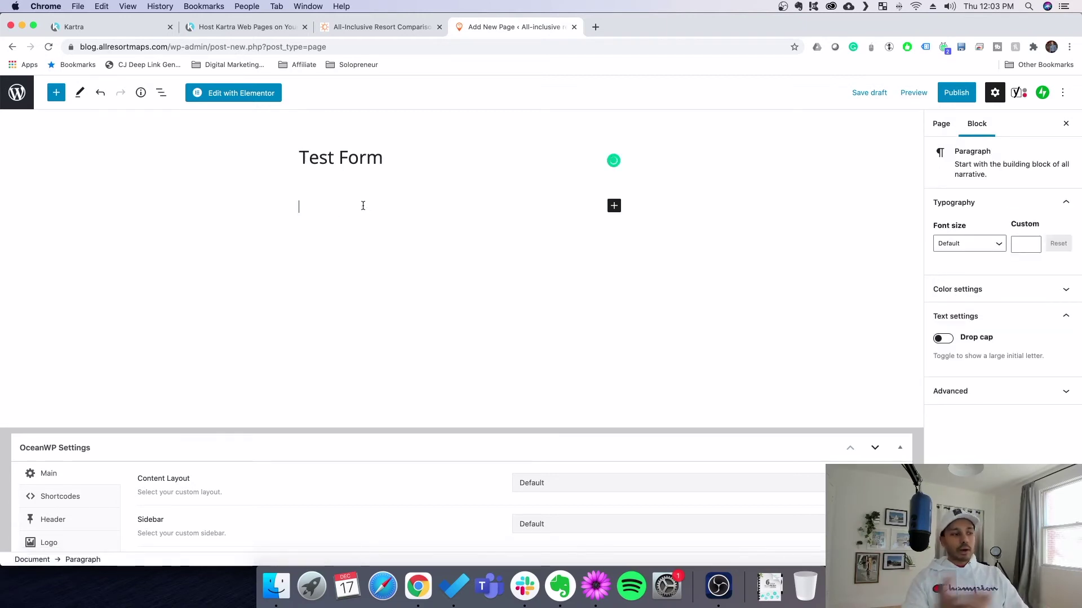
{"action": "left_click", "coordinate": [1053, 384]}
{"action": "left_click", "coordinate": [941, 123]}
{"action": "left_click", "coordinate": [1003, 439]}
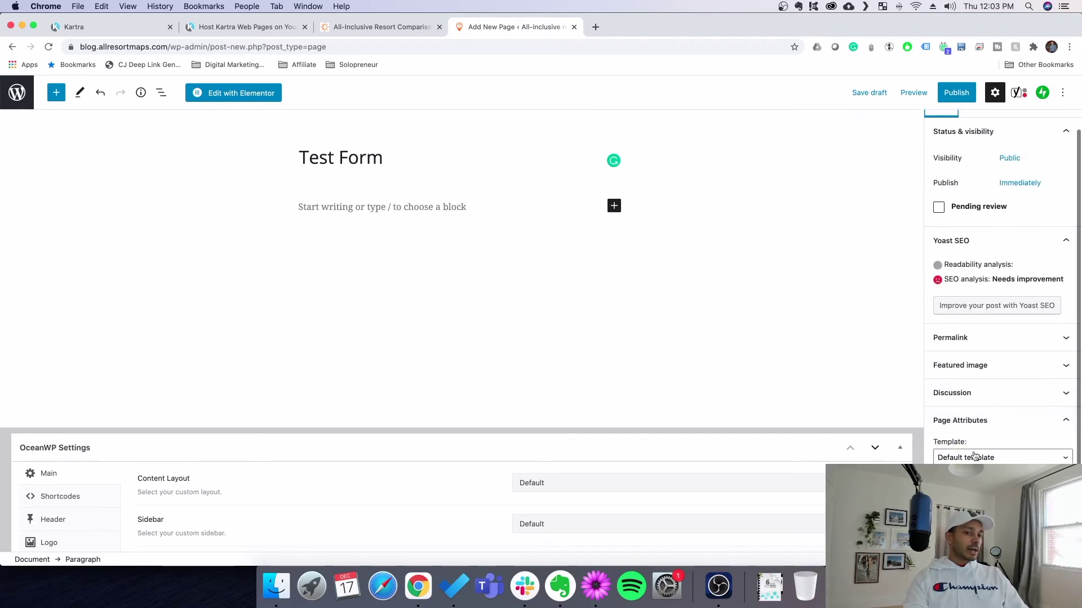
{"action": "left_click", "coordinate": [975, 456]}
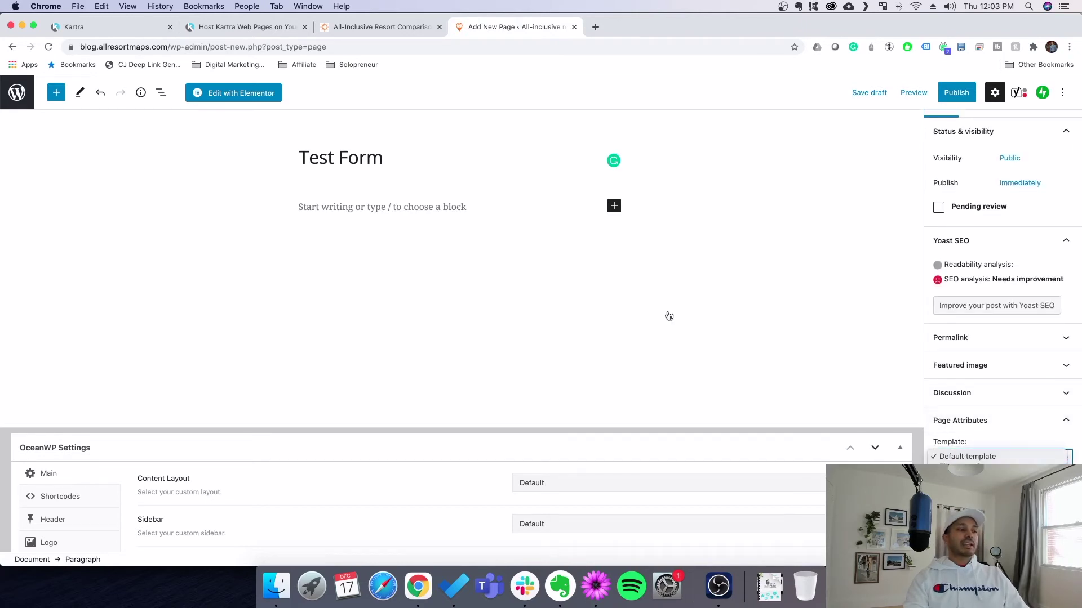
{"action": "left_click", "coordinate": [367, 209]}
Paste the Kartra opt-in code into a Custom HTML block and publish Test Form
{"action": "left_click", "coordinate": [332, 202]}
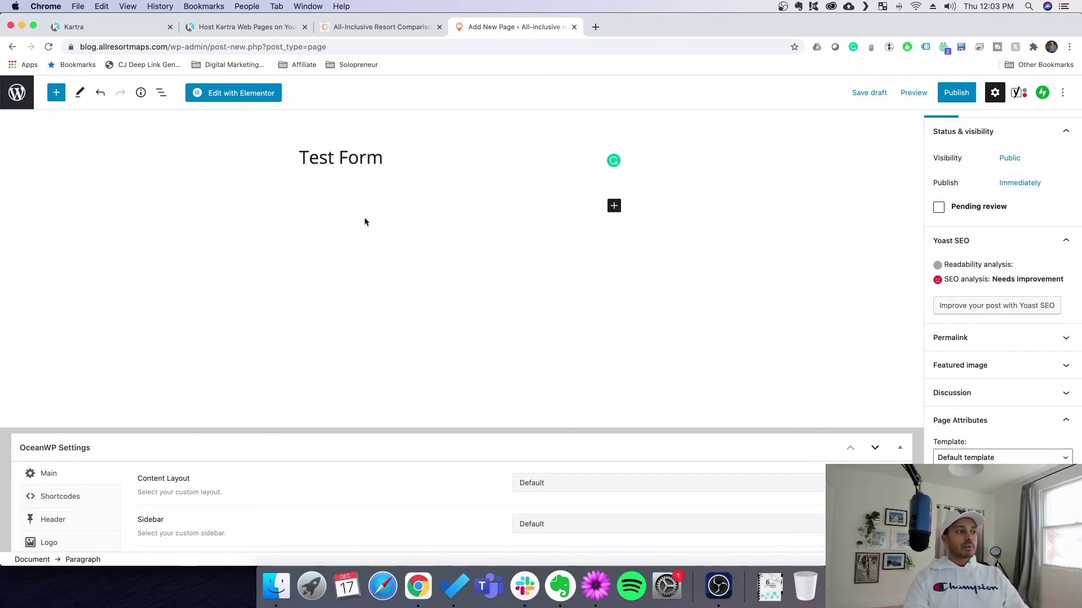
{"action": "left_click", "coordinate": [618, 209]}
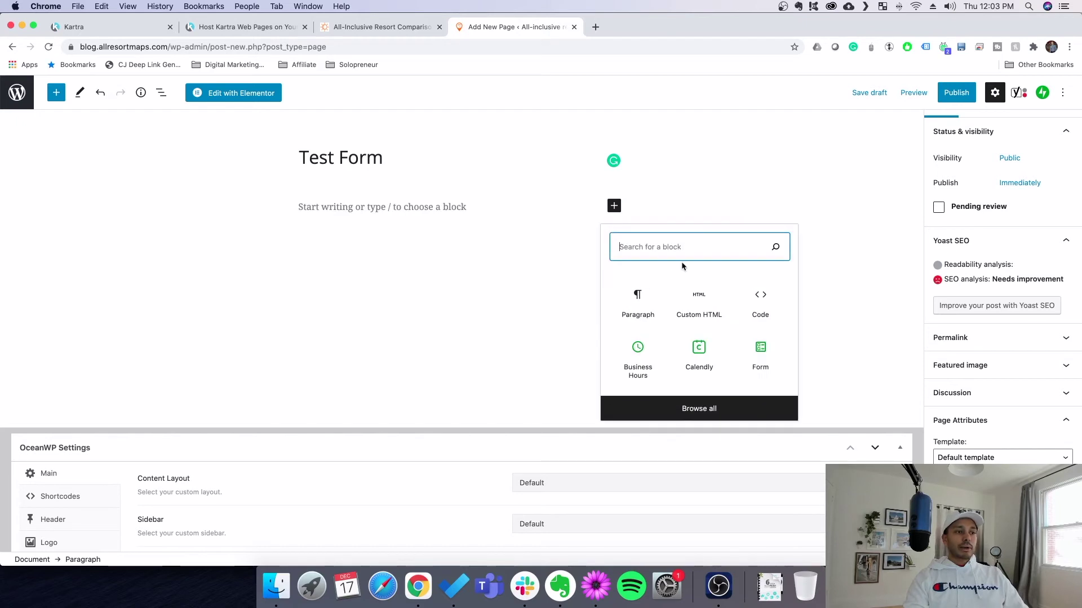
{"action": "left_click", "coordinate": [698, 299]}
{"action": "key", "text": "super+v"}
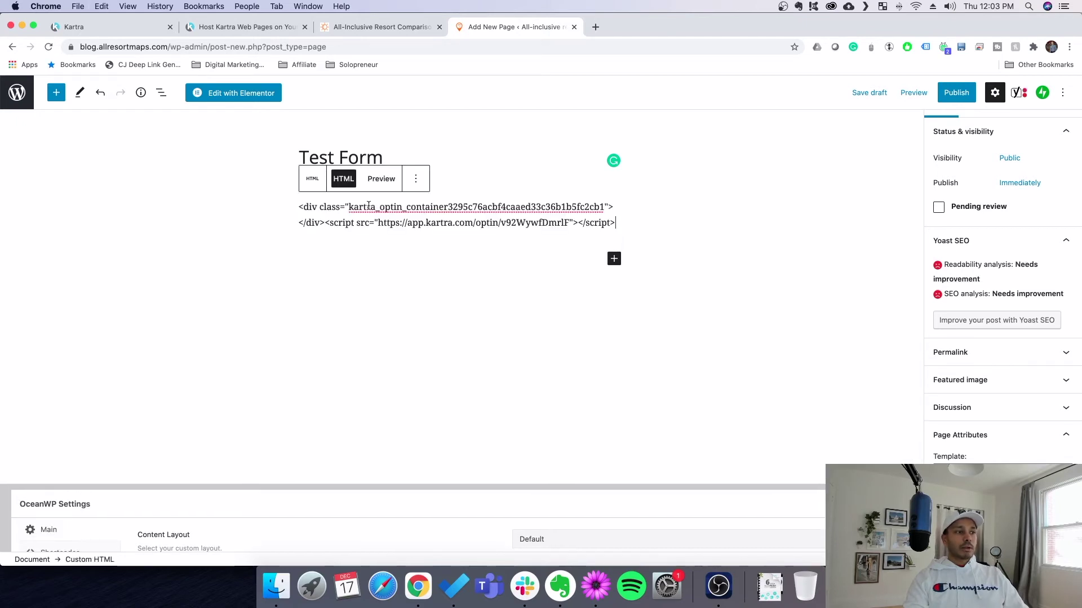
{"action": "left_click", "coordinate": [972, 93]}
{"action": "left_click", "coordinate": [968, 92]}
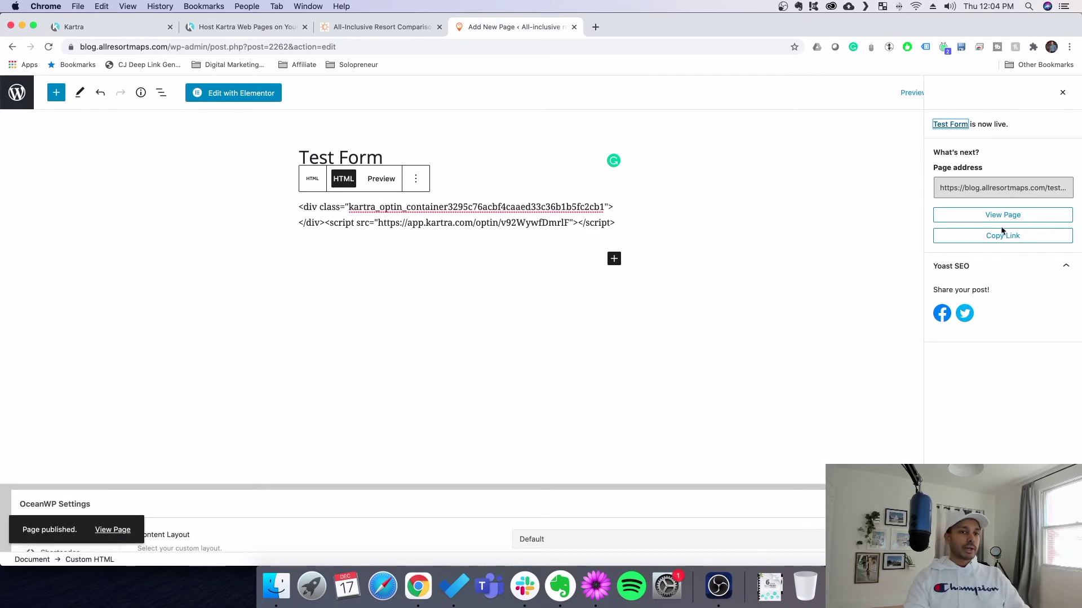
View the live Test Form page down to the opt-in form, then go to Kartra's Calendars list
{"action": "left_click", "coordinate": [996, 216]}
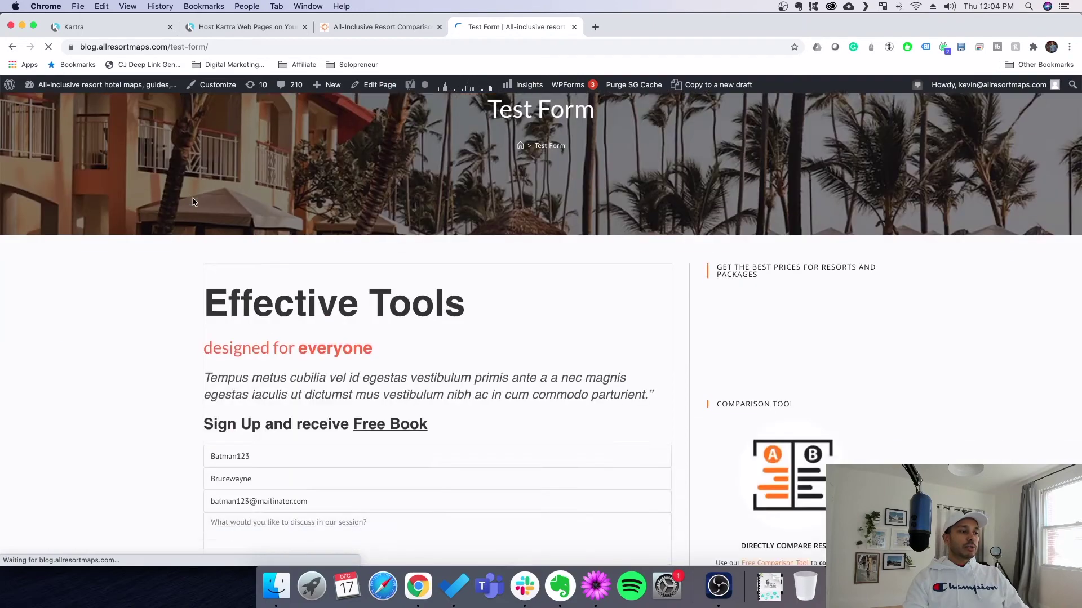
{"action": "scroll", "coordinate": [142, 220], "scroll_direction": "down", "scroll_amount": 5}
{"action": "scroll", "coordinate": [146, 205], "scroll_direction": "down", "scroll_amount": 7}
{"action": "scroll", "coordinate": [324, 232], "scroll_direction": "down", "scroll_amount": 7}
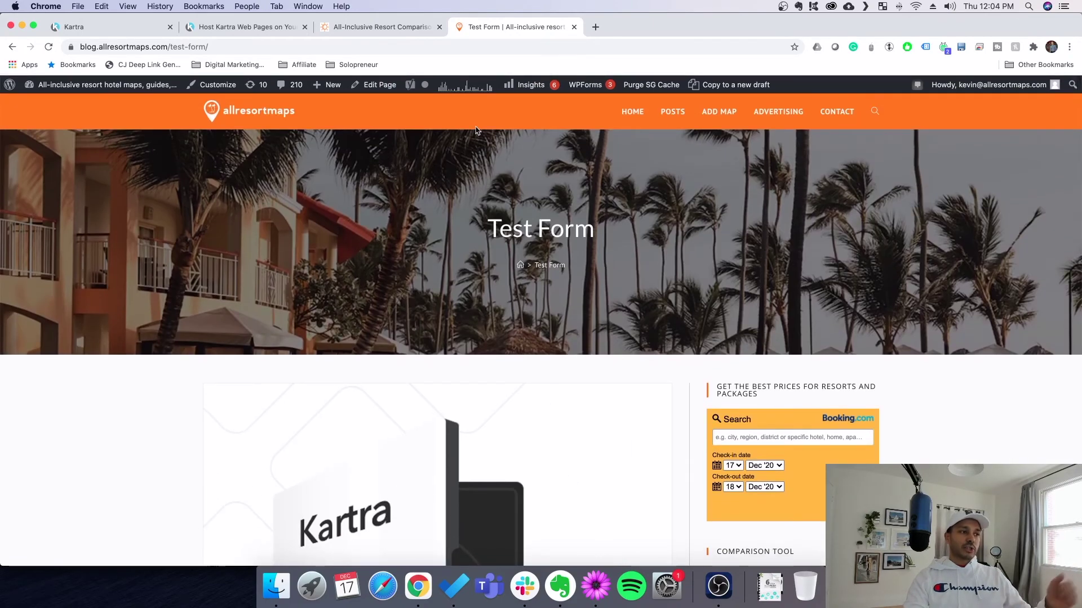
{"action": "scroll", "coordinate": [477, 182], "scroll_direction": "down", "scroll_amount": 3}
{"action": "scroll", "coordinate": [478, 182], "scroll_direction": "down", "scroll_amount": 4}
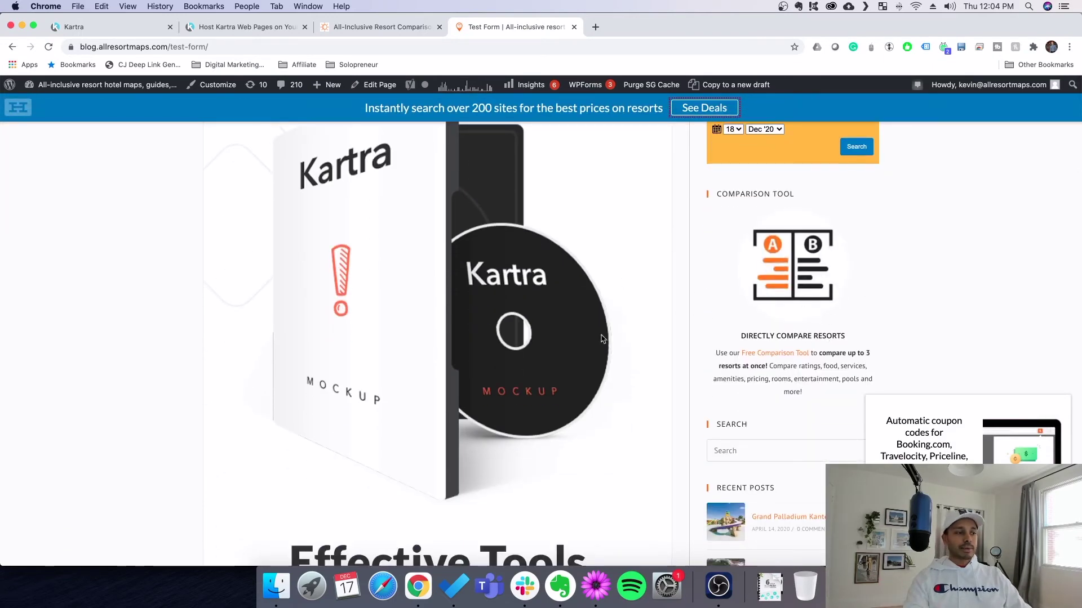
{"action": "scroll", "coordinate": [484, 330], "scroll_direction": "down", "scroll_amount": 15}
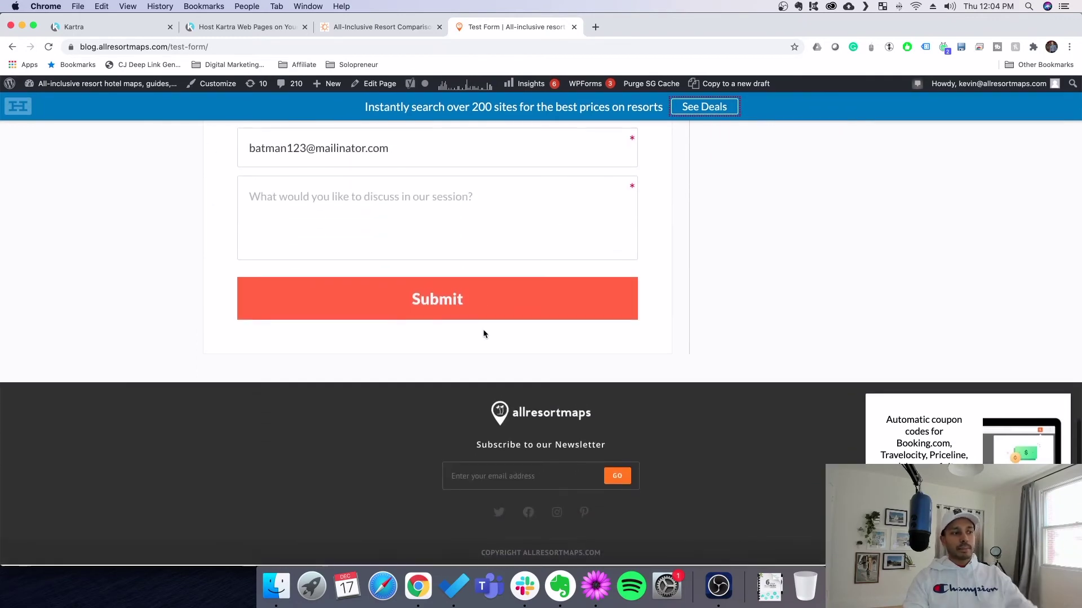
{"action": "scroll", "coordinate": [484, 334], "scroll_direction": "up", "scroll_amount": 15}
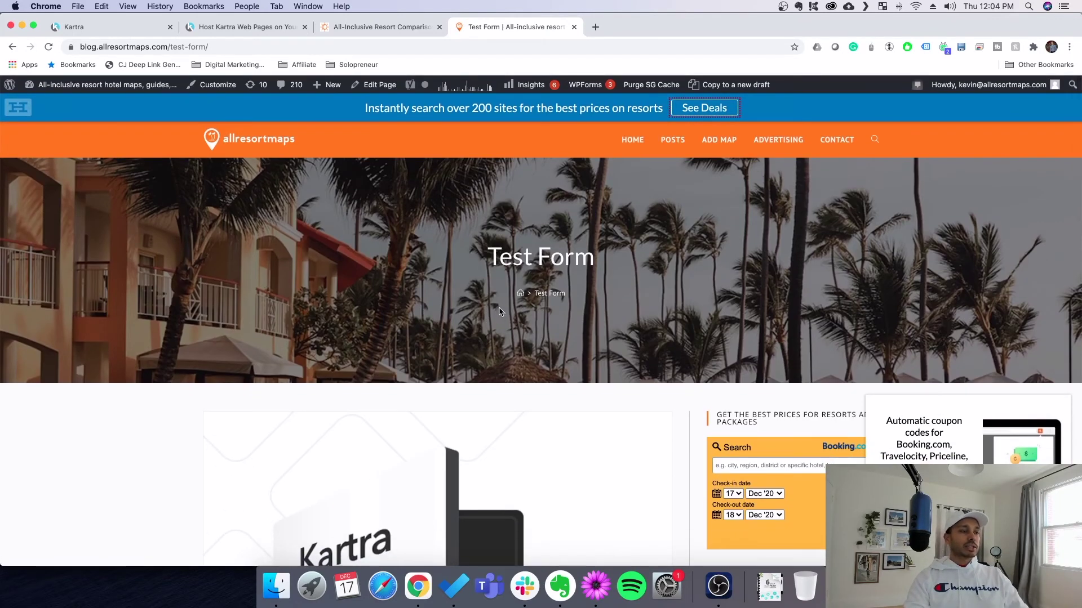
{"action": "left_click", "coordinate": [244, 32]}
Copy the JavaScript embed code for the 1:1 Kartra Coaching calendar from Kartra's calendars list
{"action": "left_click", "coordinate": [172, 32]}
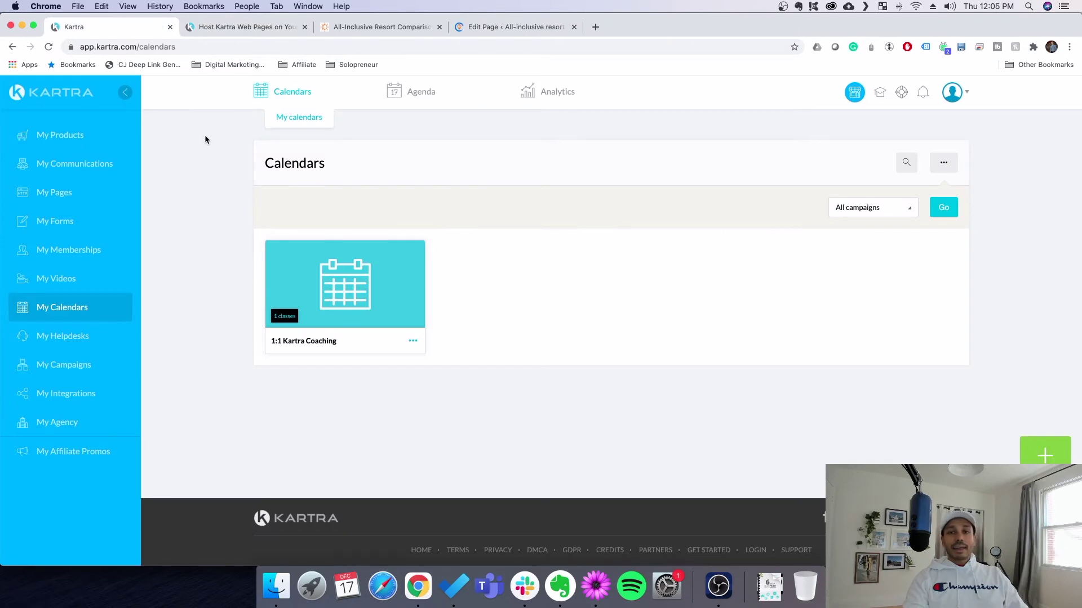
{"action": "left_click", "coordinate": [411, 344]}
{"action": "left_click", "coordinate": [473, 305]}
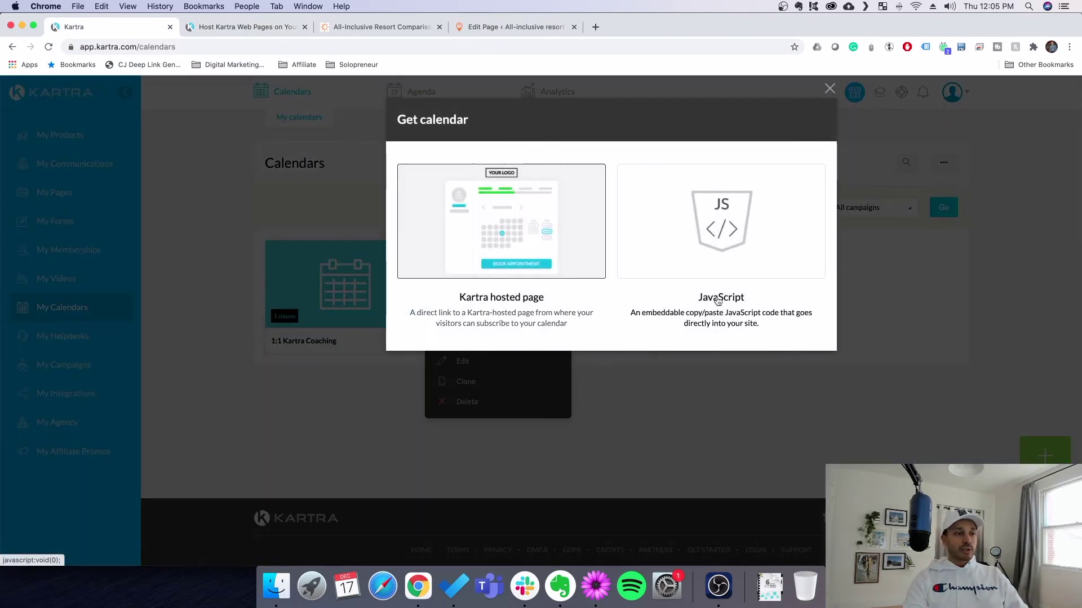
{"action": "left_click", "coordinate": [721, 236]}
{"action": "left_click", "coordinate": [511, 385]}
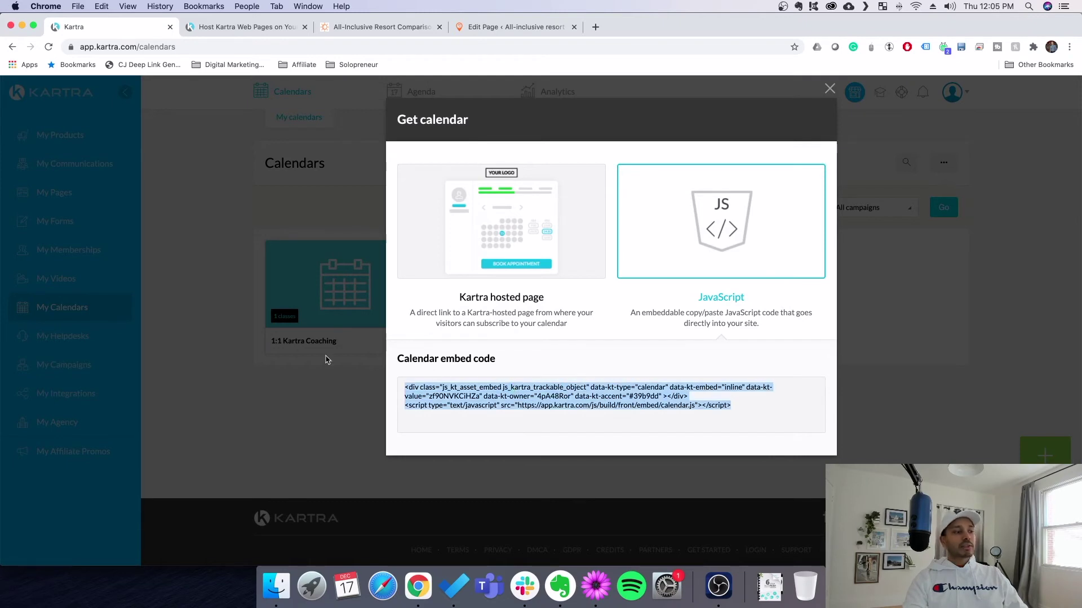
On the Test Form page editor, select the old opt-in form code in the HTML block to replace it
{"action": "left_click", "coordinate": [522, 27]}
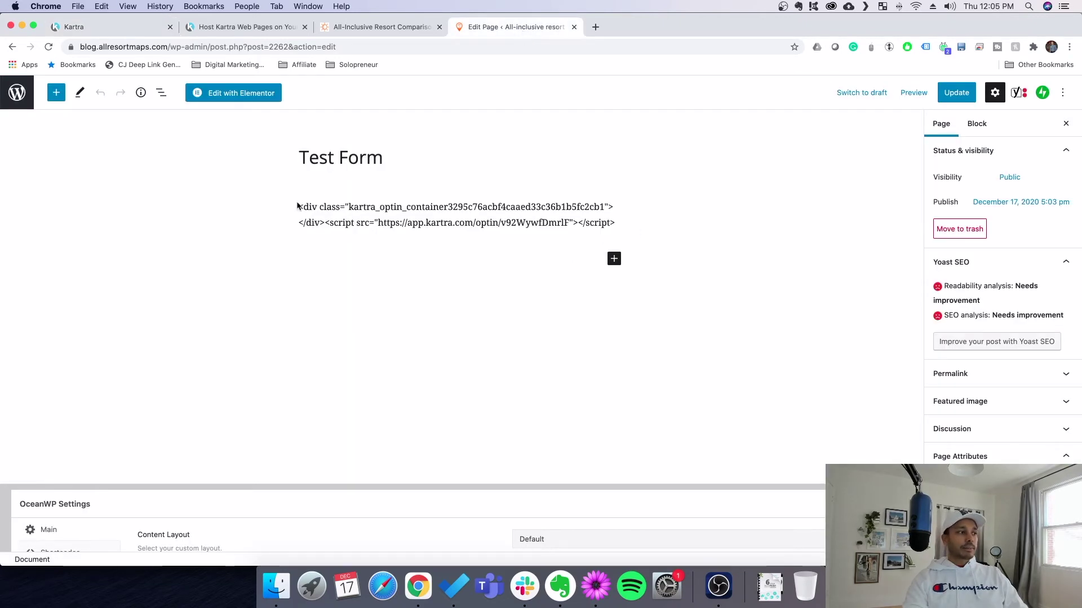
{"action": "left_click_drag", "start_coordinate": [303, 205], "coordinate": [718, 266]}
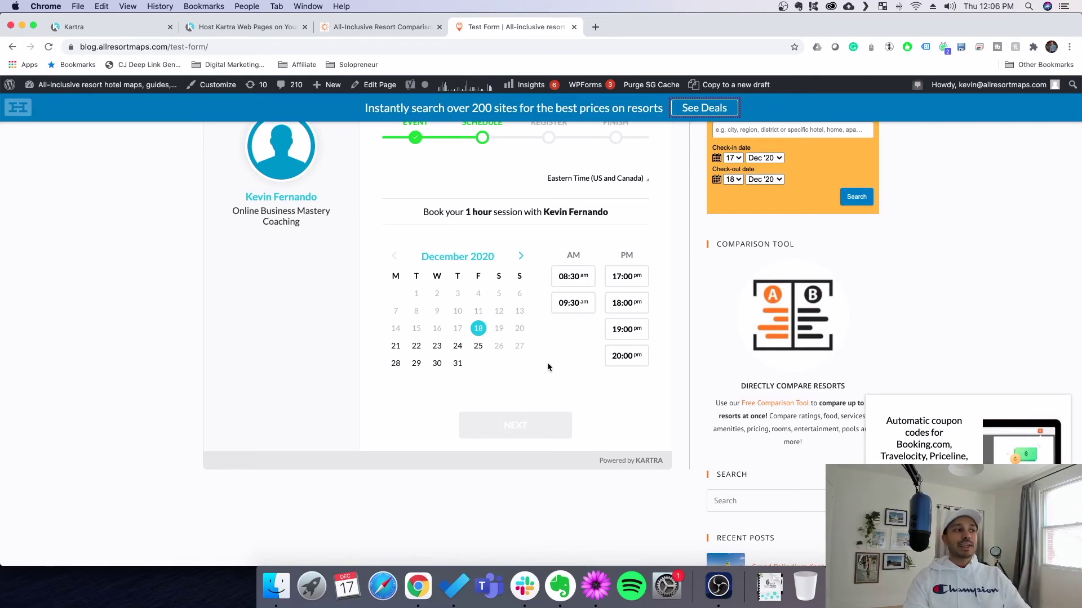
{"action": "scroll", "coordinate": [546, 366], "scroll_direction": "up", "scroll_amount": 6}
Copy a video's player embed code from the Kartra Videos list
{"action": "left_click", "coordinate": [243, 27]}
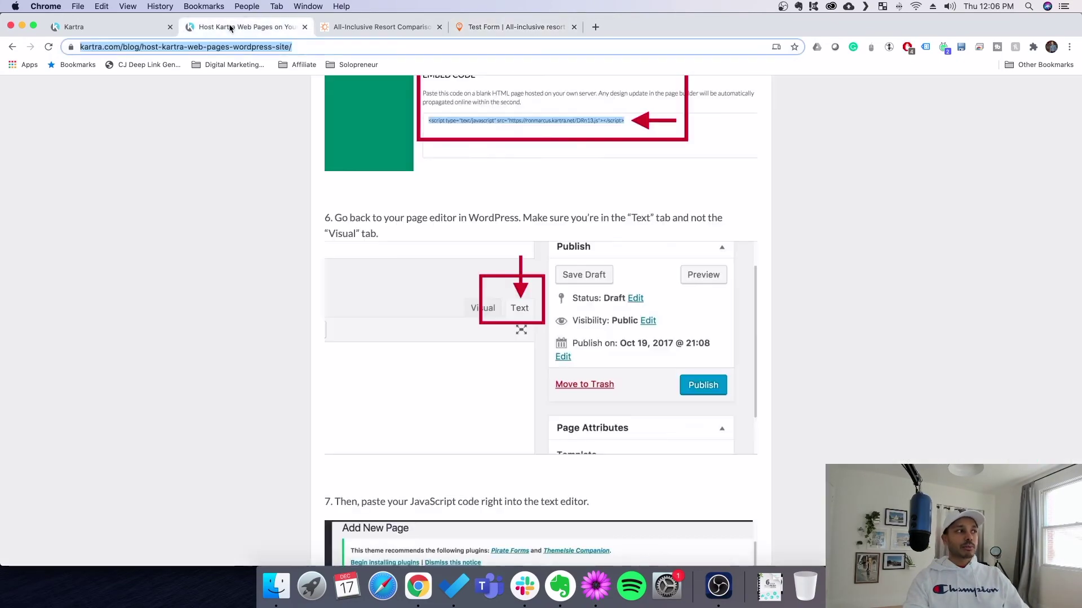
{"action": "left_click", "coordinate": [84, 26]}
{"action": "left_click", "coordinate": [973, 309]}
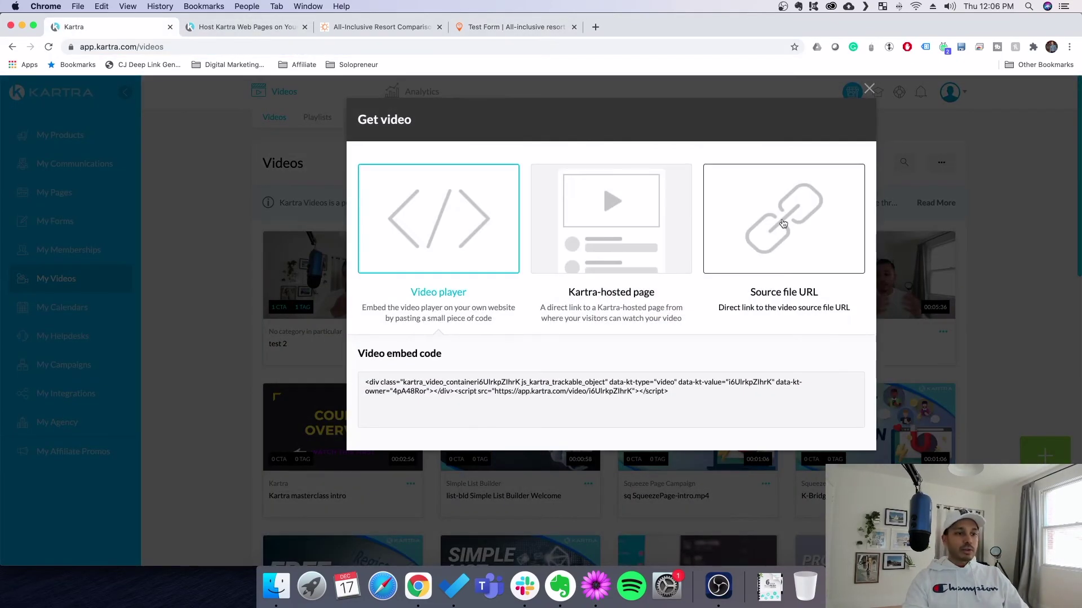
{"action": "left_click", "coordinate": [714, 404]}
Update the Test Form page with the video embed code and check the live page
{"action": "left_click", "coordinate": [214, 27]}
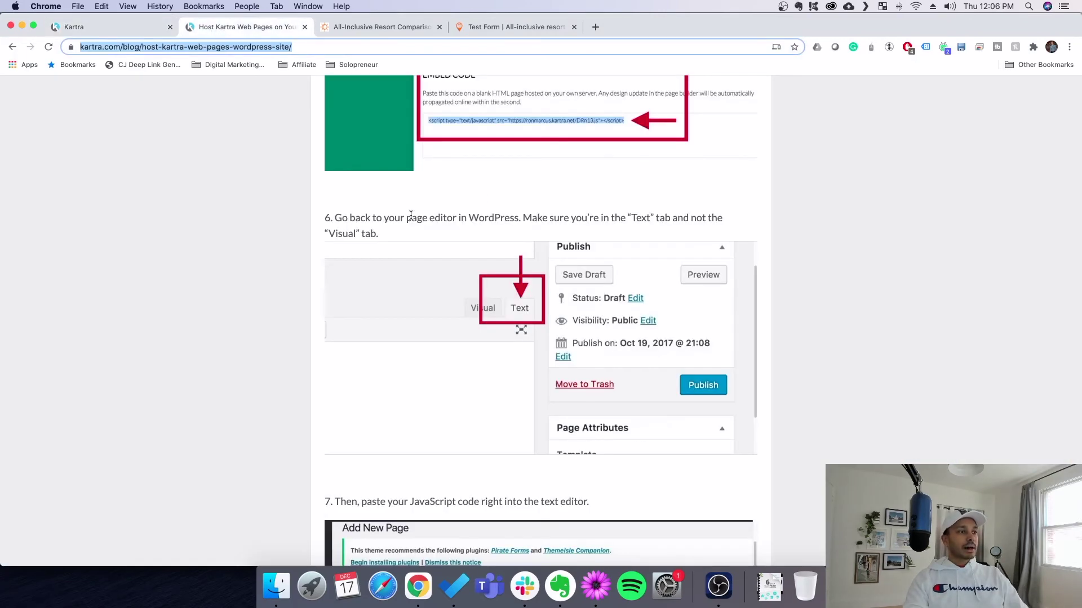
{"action": "left_click", "coordinate": [498, 25]}
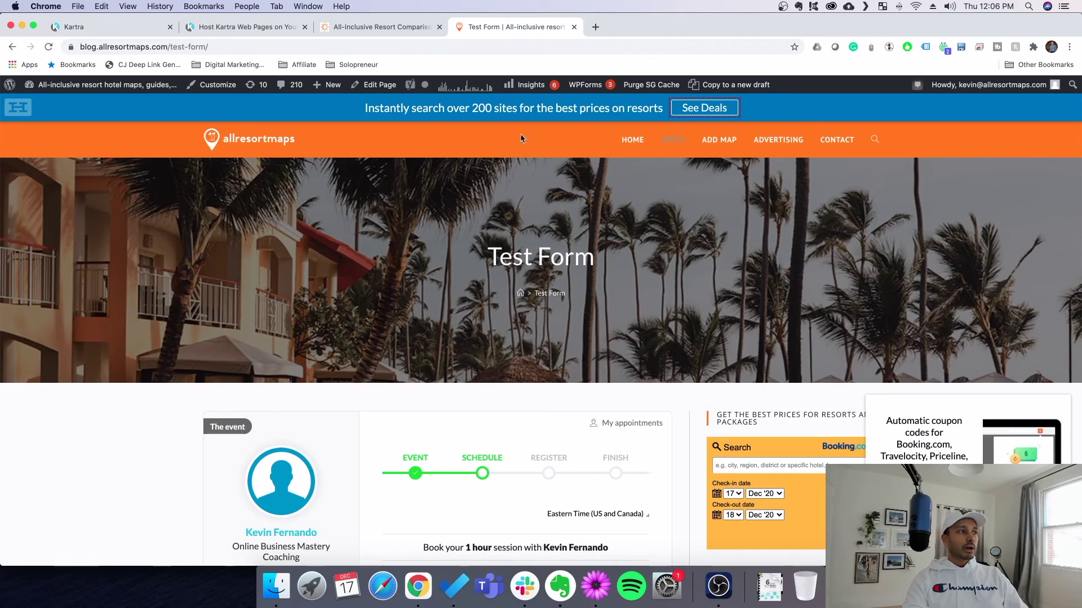
{"action": "key", "text": "super+r"}
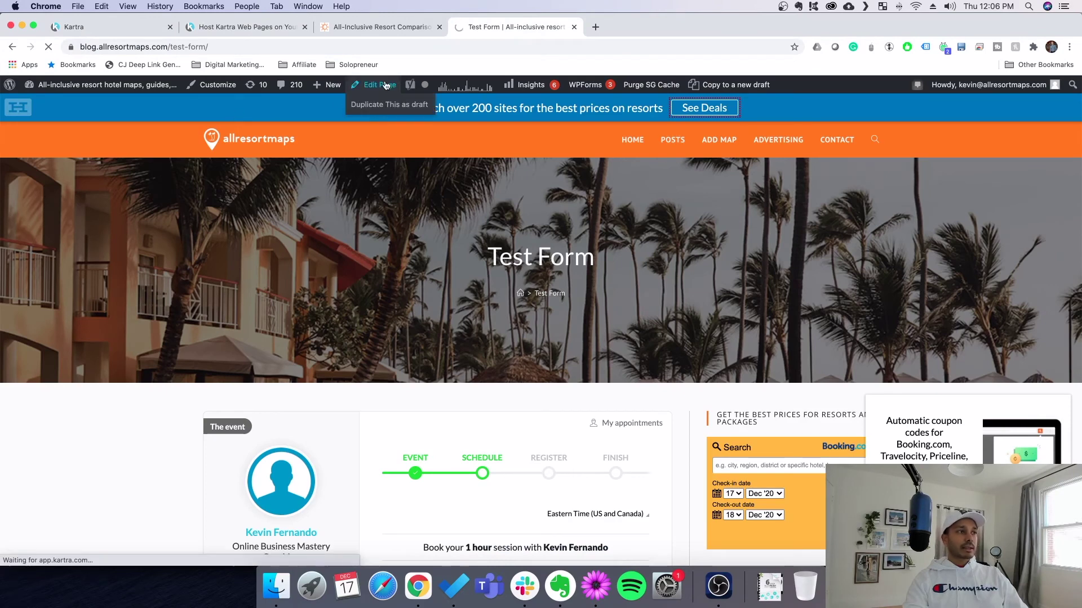
{"action": "left_click", "coordinate": [386, 86]}
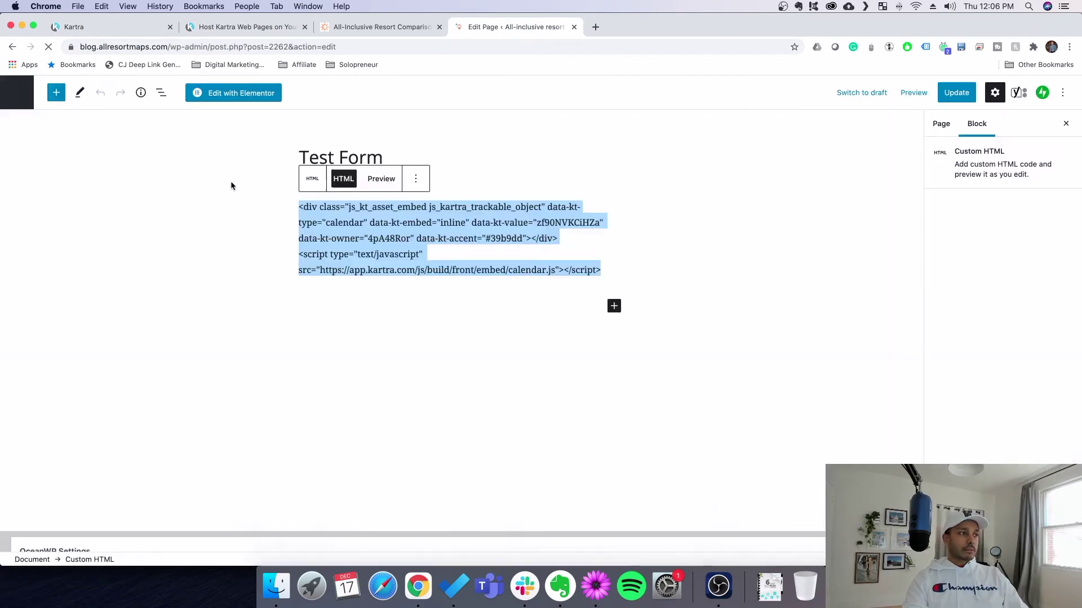
{"action": "left_click", "coordinate": [958, 96]}
{"action": "key", "text": "super+bracketleft"}
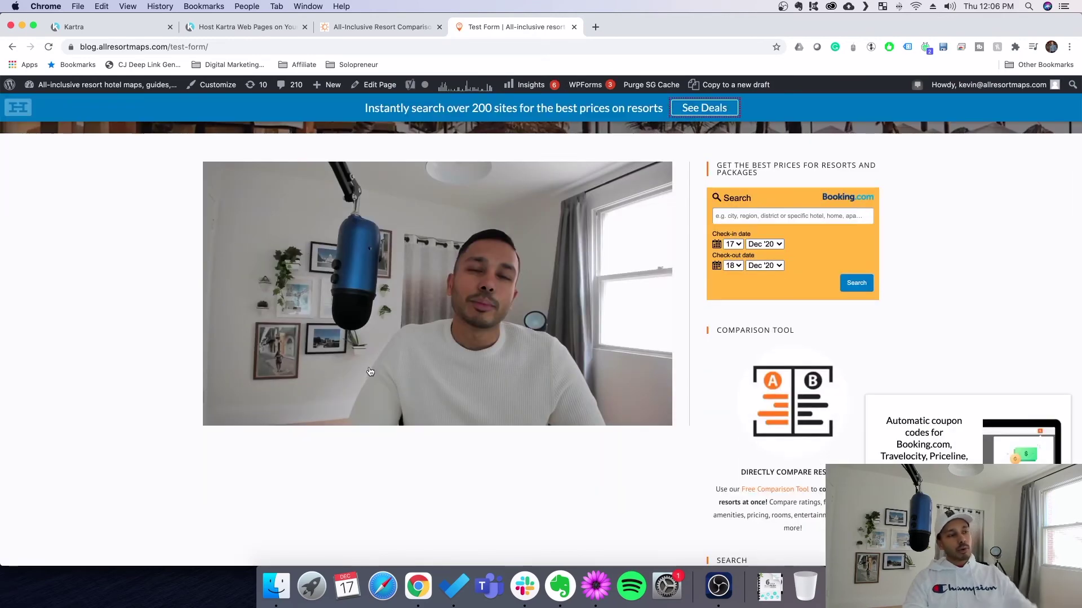
{"action": "left_click", "coordinate": [244, 29]}
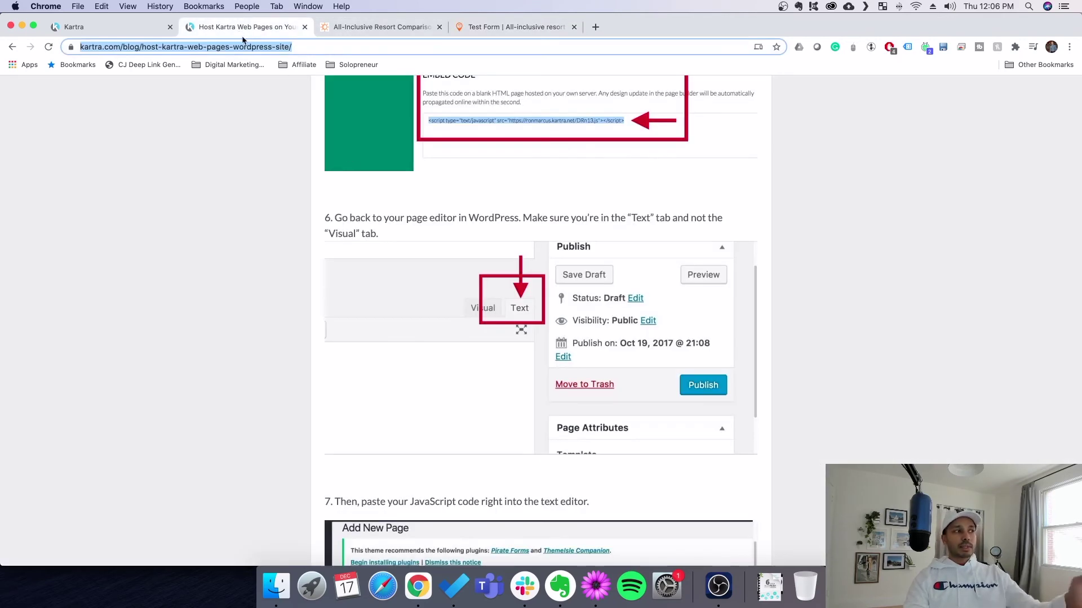
{"action": "left_click", "coordinate": [128, 34]}
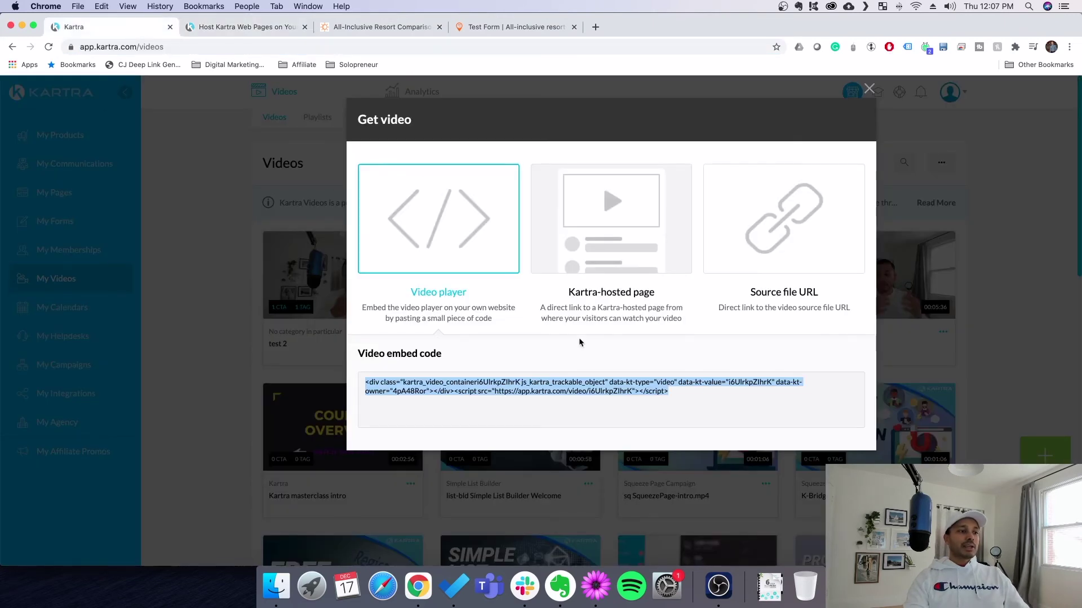